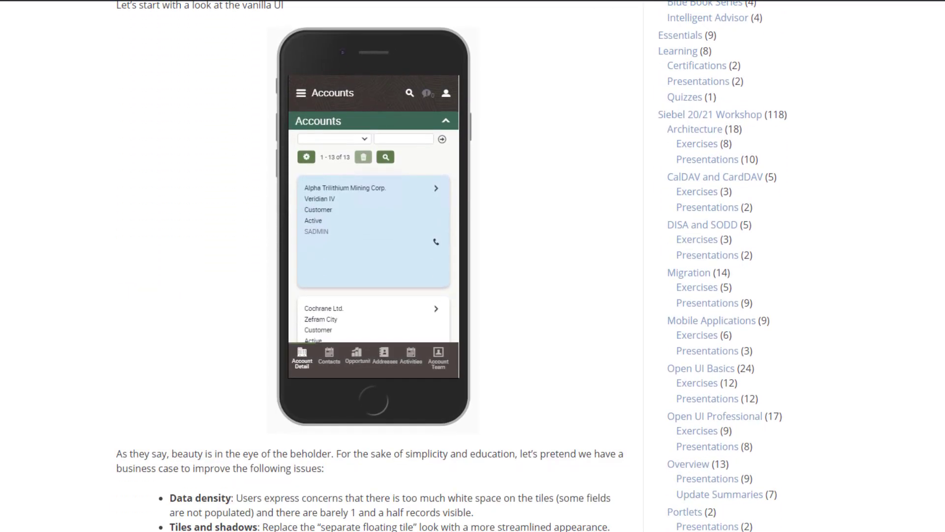
# Step: Scroll the Siebel Hub article past the vanilla phone screenshot to the Manifest Administration UI Objects screenshot
pyautogui.scroll(-14, 372, 265)
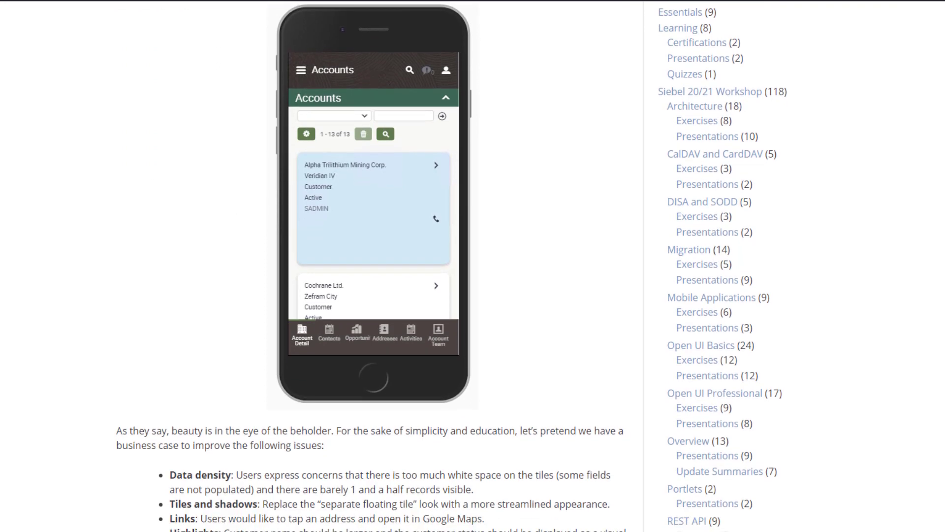
pyautogui.scroll(-7, 372, 265)
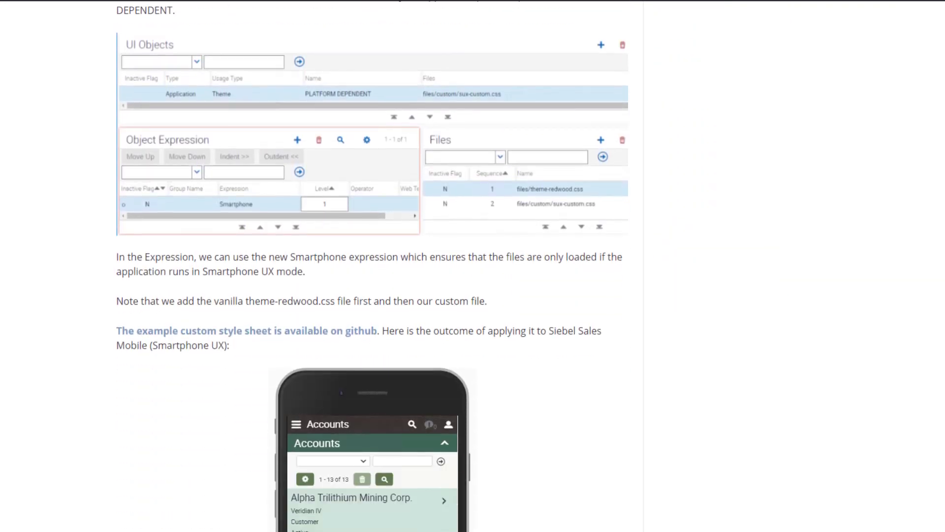
pyautogui.click(354, 336)
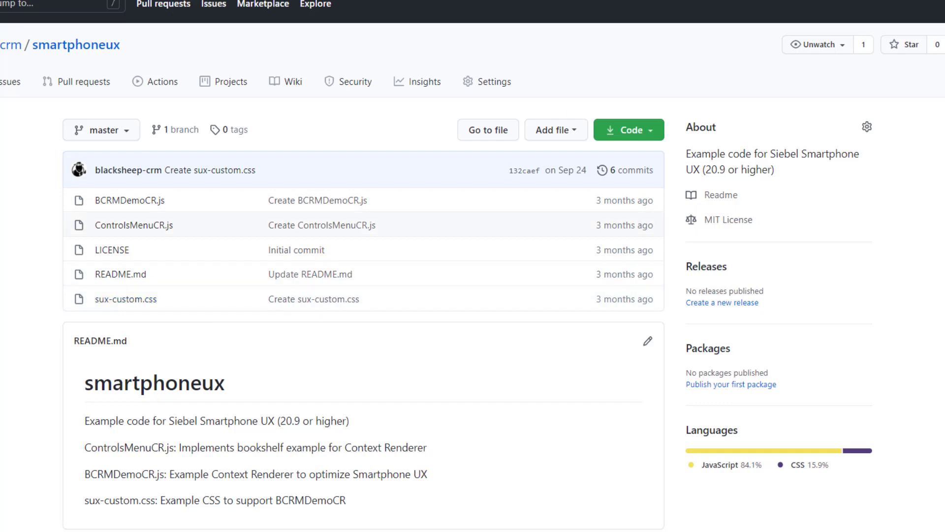
pyautogui.hotkey('ctrl', 'w')
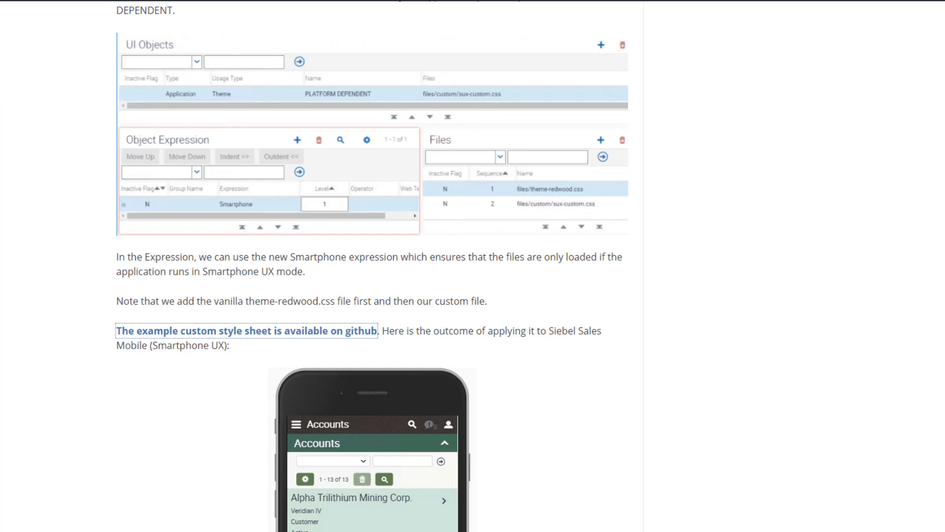
# Step: Scroll through the remaining sections of the blog post to its end
pyautogui.scroll(-15, 372, 266)
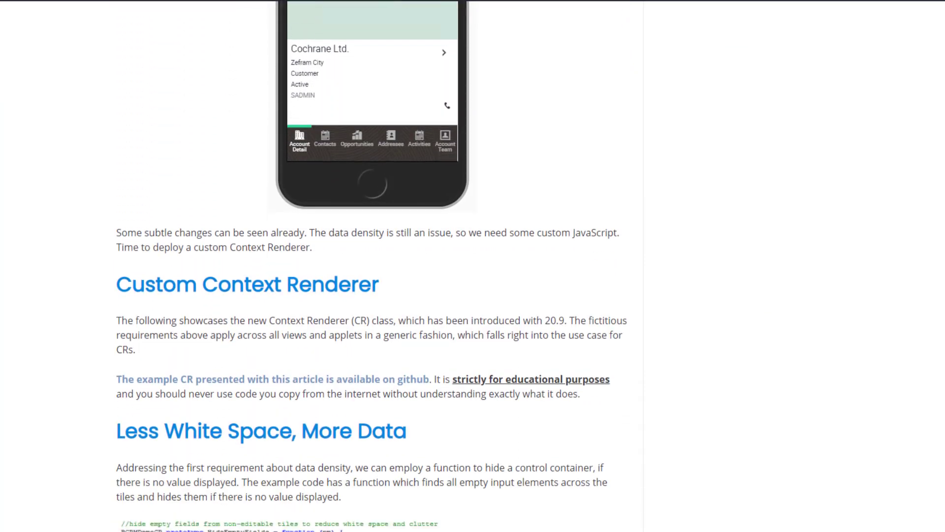
pyautogui.scroll(-10, 372, 266)
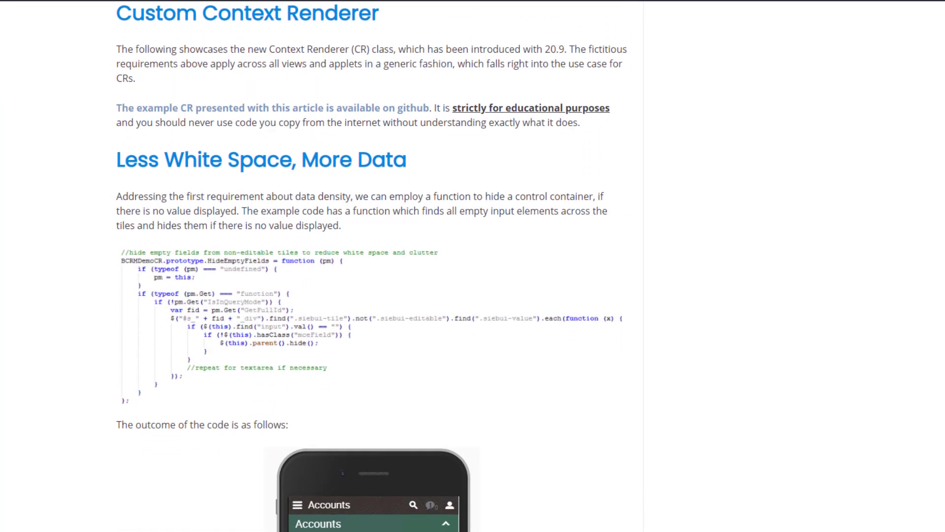
pyautogui.scroll(-8, 372, 266)
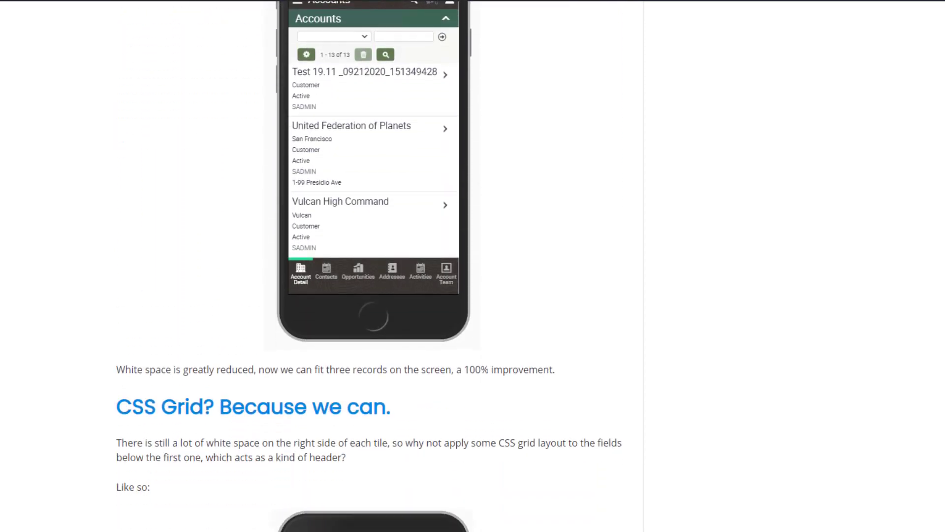
pyautogui.scroll(-11, 372, 266)
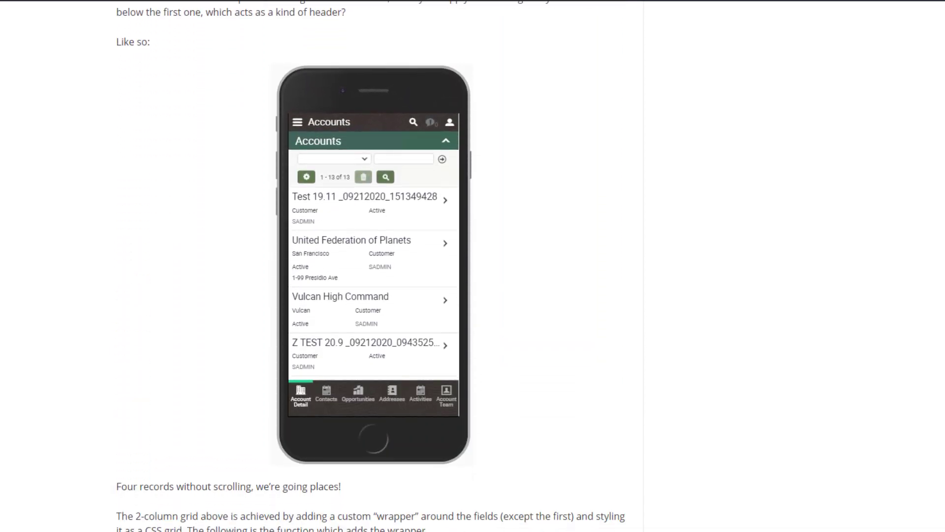
pyautogui.scroll(-3, 372, 266)
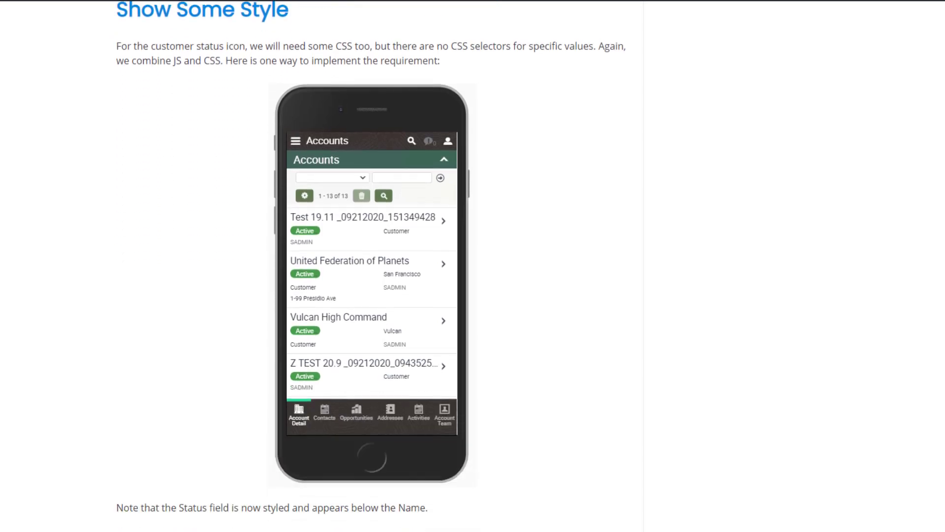
pyautogui.scroll(-15, 372, 266)
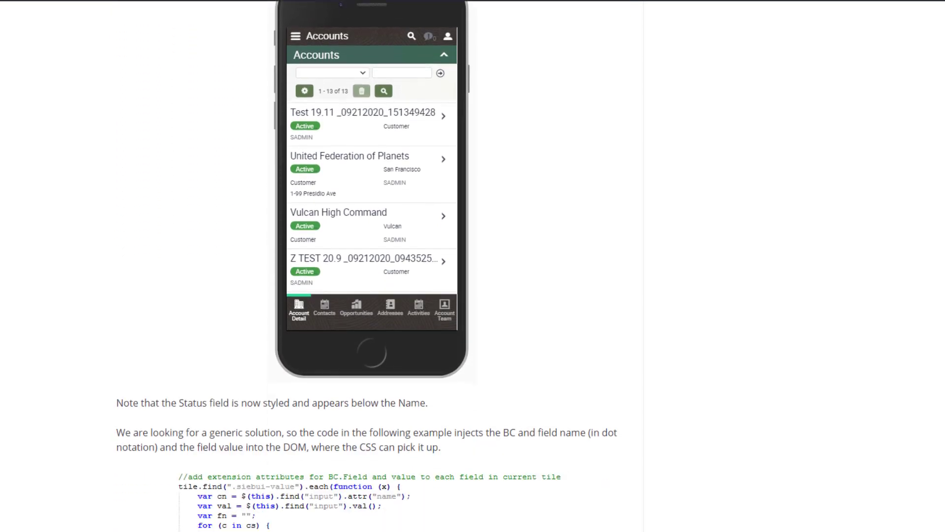
pyautogui.scroll(-10, 372, 266)
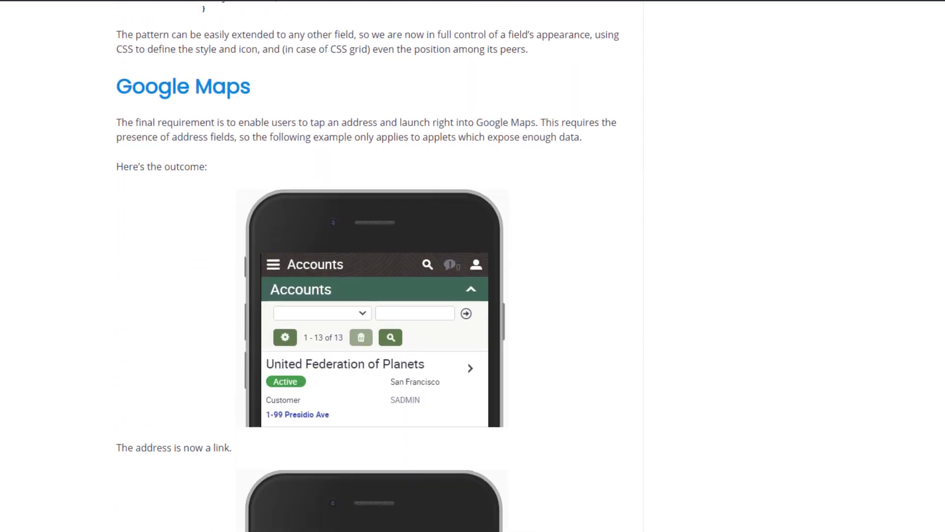
pyautogui.scroll(-16, 372, 266)
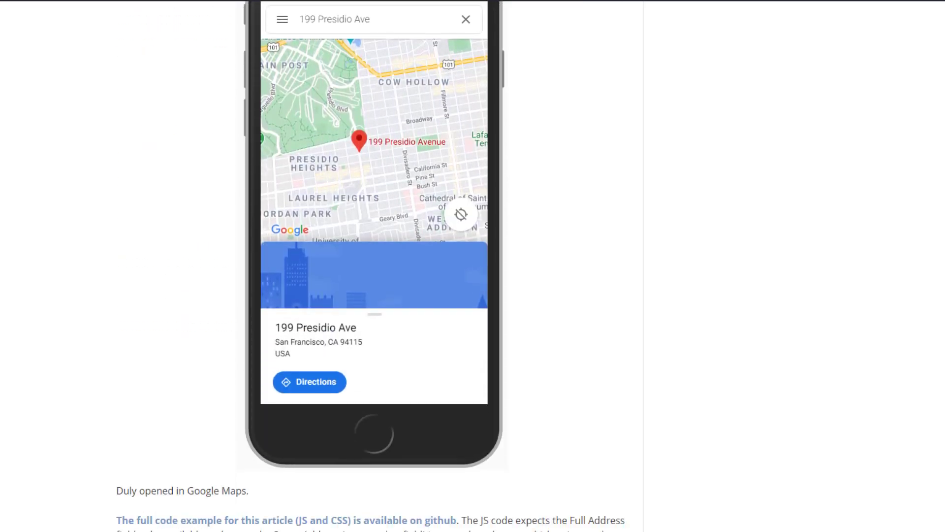
pyautogui.scroll(-20, 372, 266)
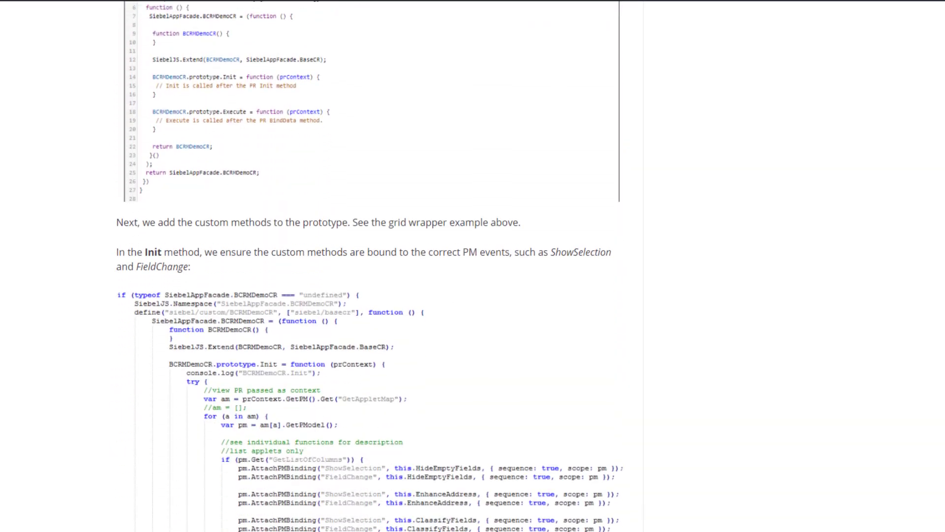
pyautogui.scroll(-4, 373, 266)
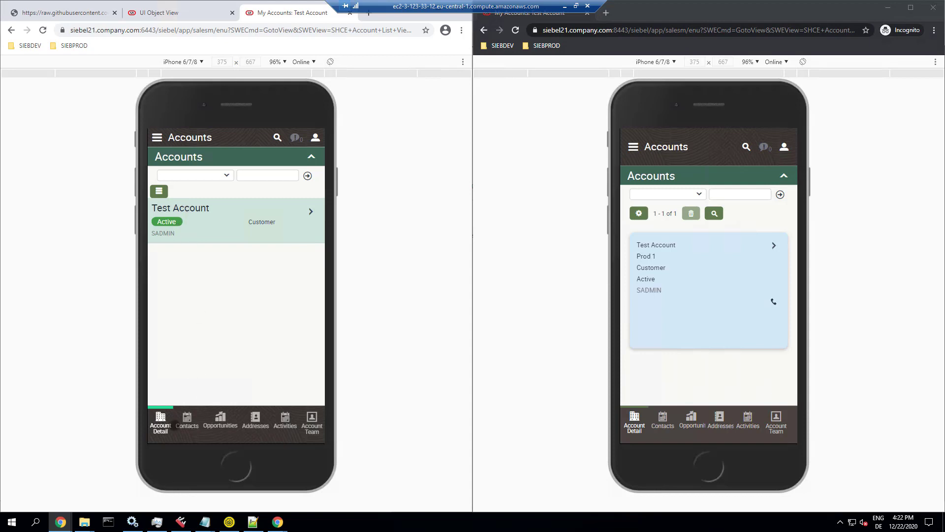
# Step: Show Test Account's activities on both Siebel clients
pyautogui.click(285, 419)
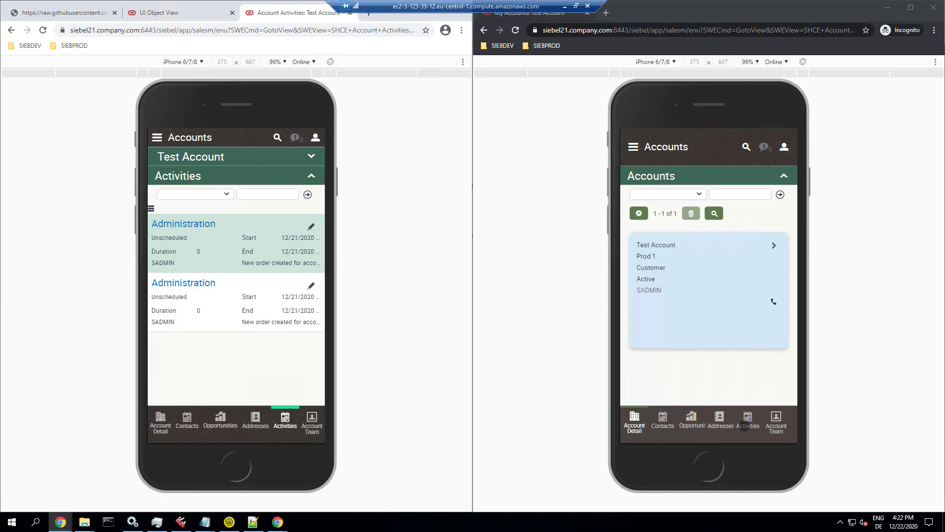
pyautogui.click(745, 424)
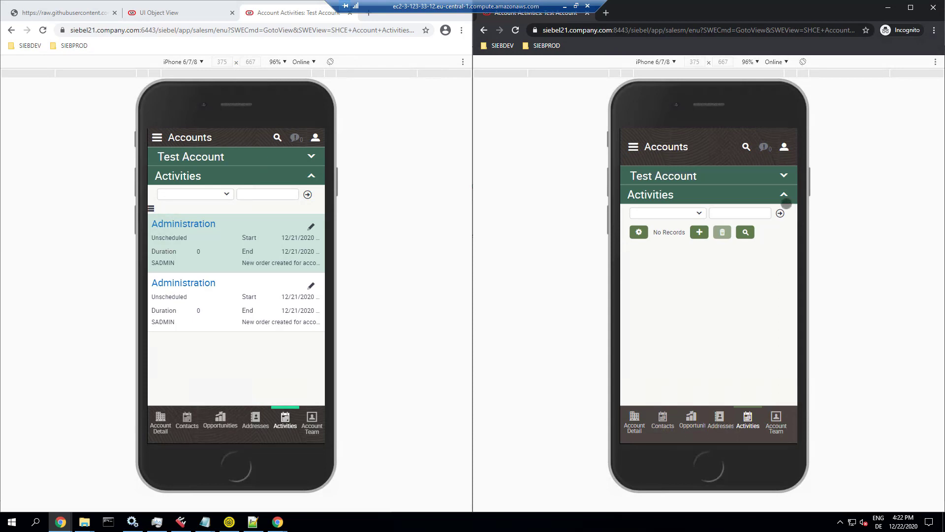
pyautogui.click(784, 195)
pyautogui.click(784, 195)
# Step: Add and save two Appointment activities on the second client, then maximize the first client's window
pyautogui.click(699, 232)
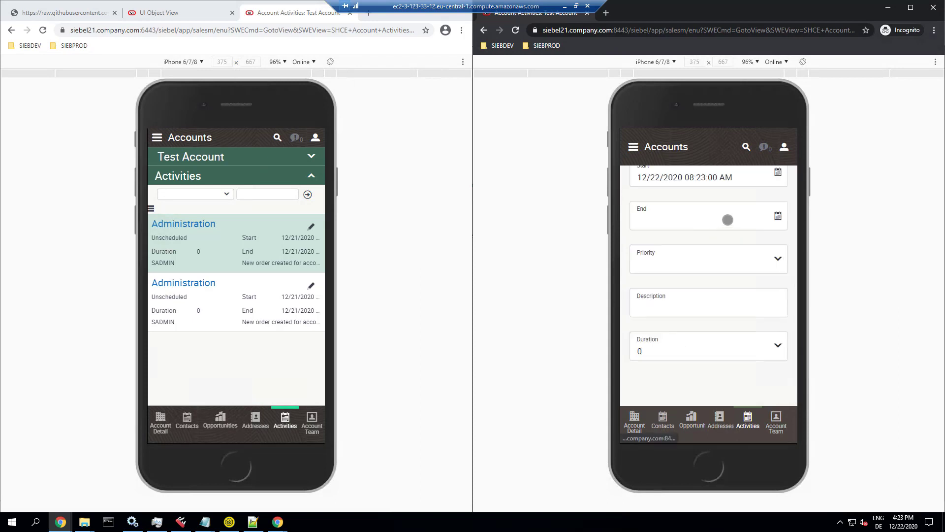
pyautogui.scroll(5, 769, 312)
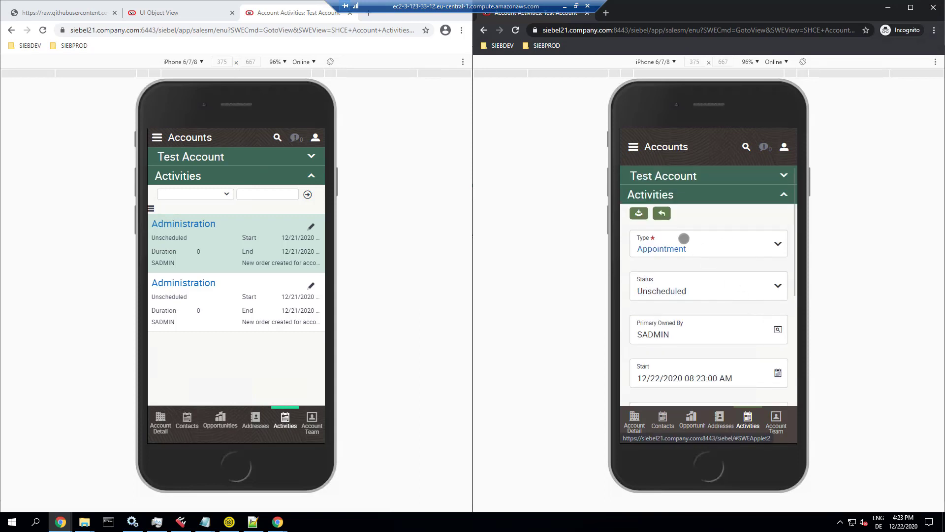
pyautogui.click(639, 213)
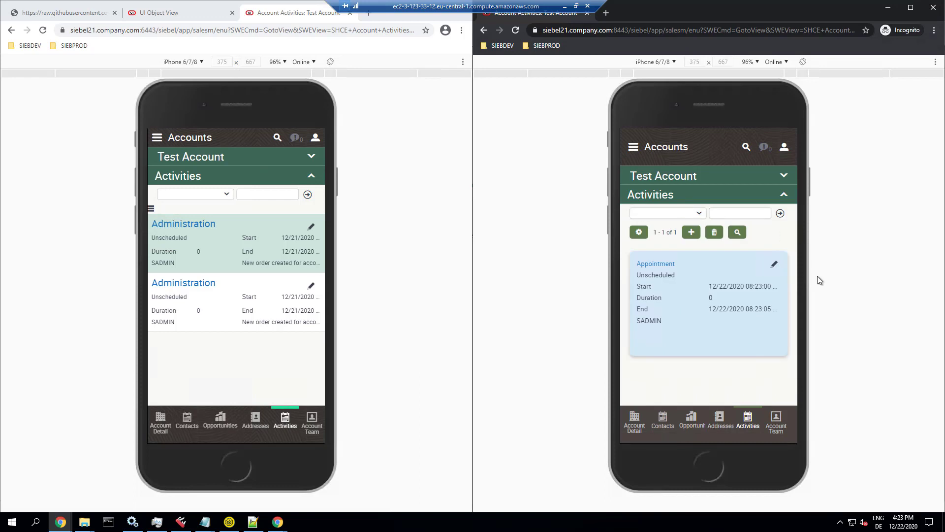
pyautogui.click(691, 232)
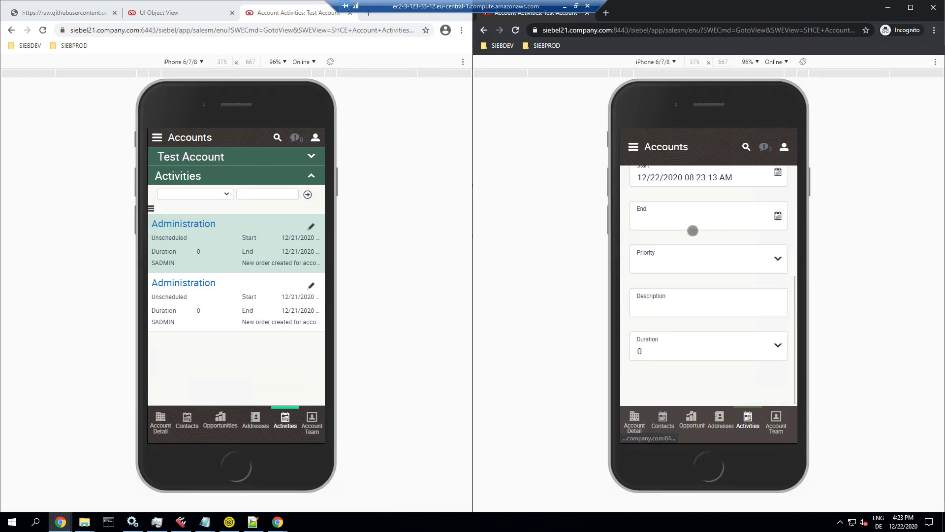
pyautogui.scroll(4, 645, 197)
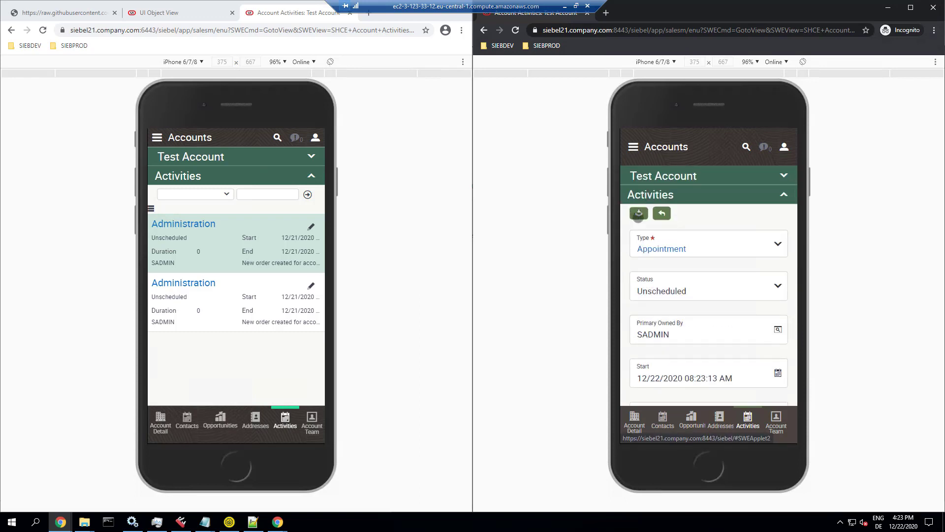
pyautogui.click(639, 215)
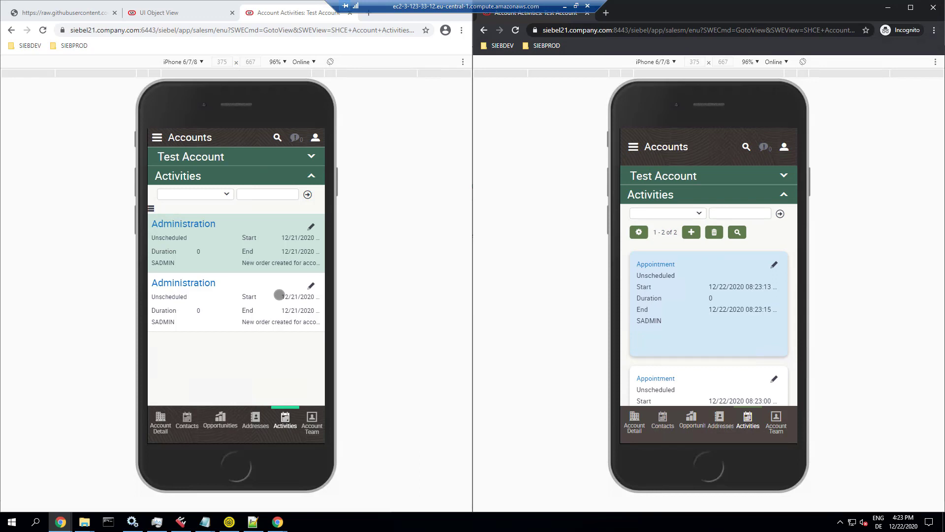
pyautogui.click(276, 13)
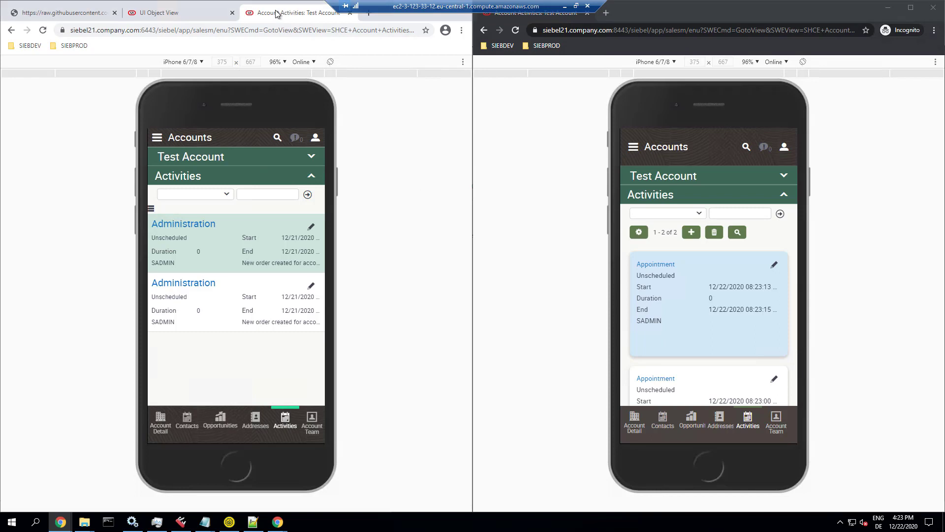
pyautogui.doubleClick(395, 26)
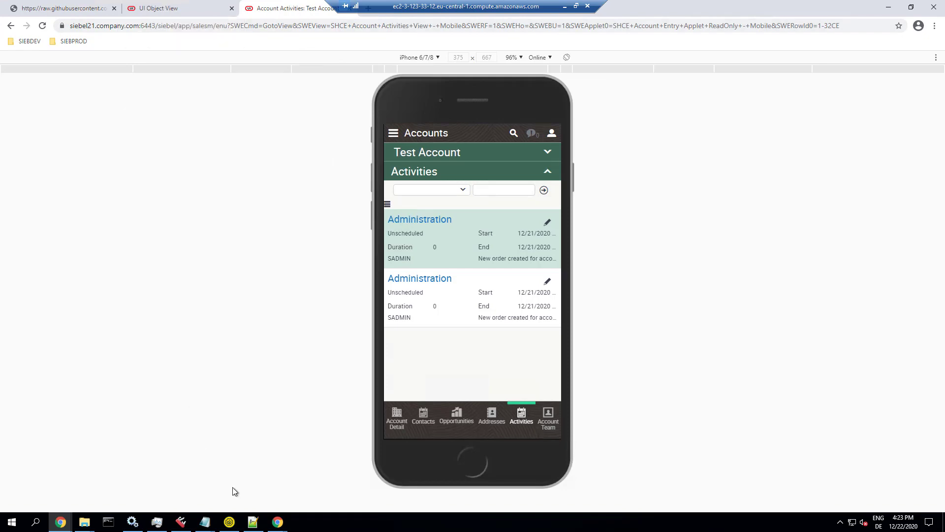
# Step: Review the sux-custom.css style sheet and BCRMDemoCR.js renderer code in Notepad++
pyautogui.click(253, 522)
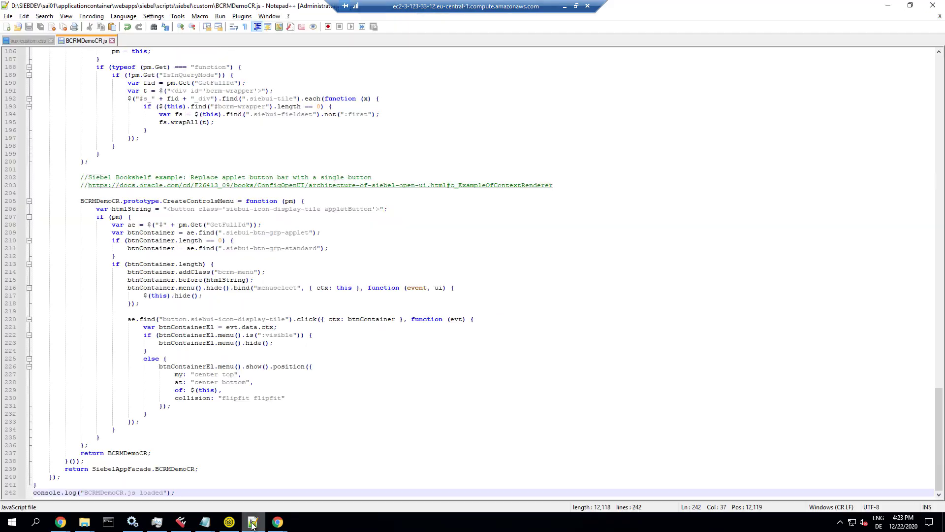
pyautogui.click(30, 41)
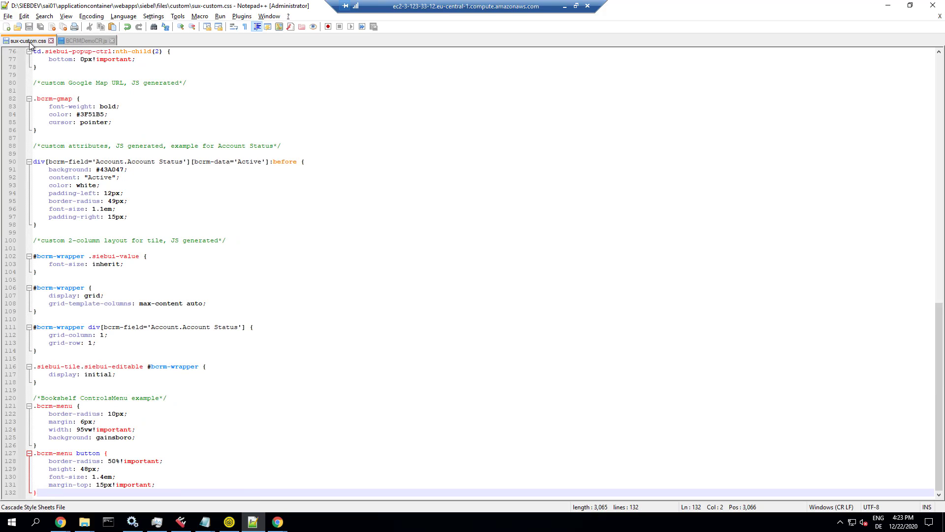
pyautogui.click(73, 41)
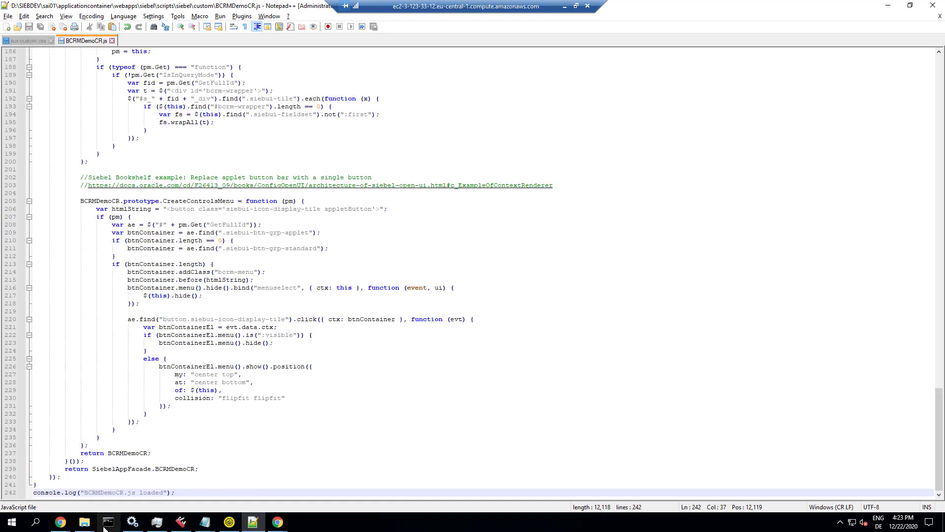
# Step: Bring the Chrome window with the mobile Account Activities page back to the front
pyautogui.moveTo(284, 524)
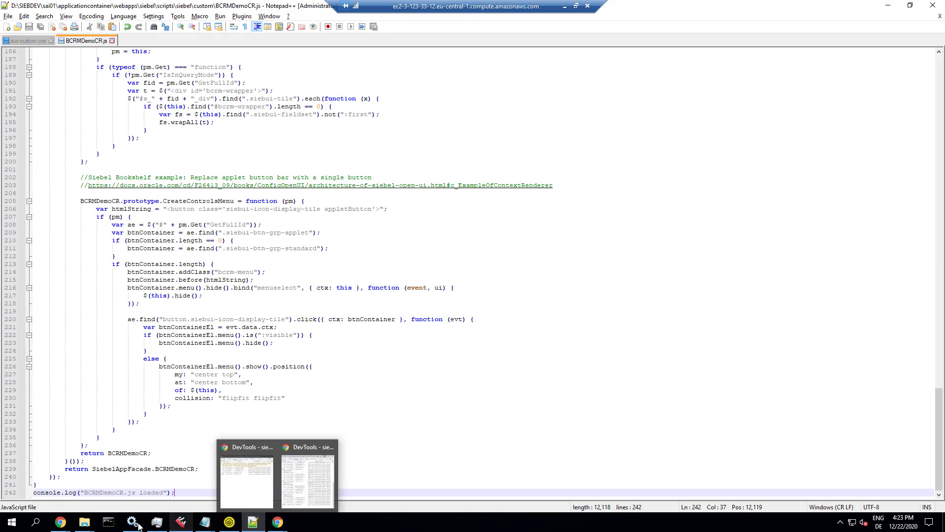
pyautogui.moveTo(60, 522)
pyautogui.click(52, 475)
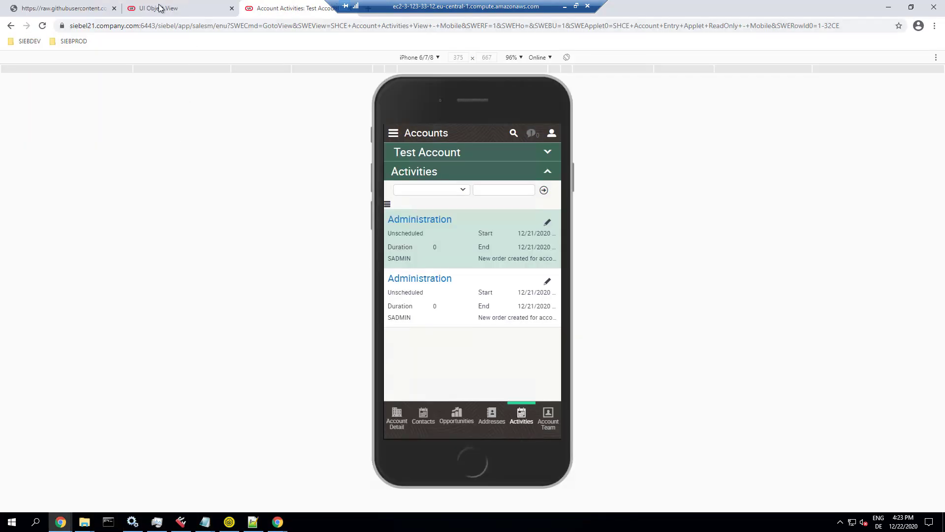
pyautogui.click(160, 8)
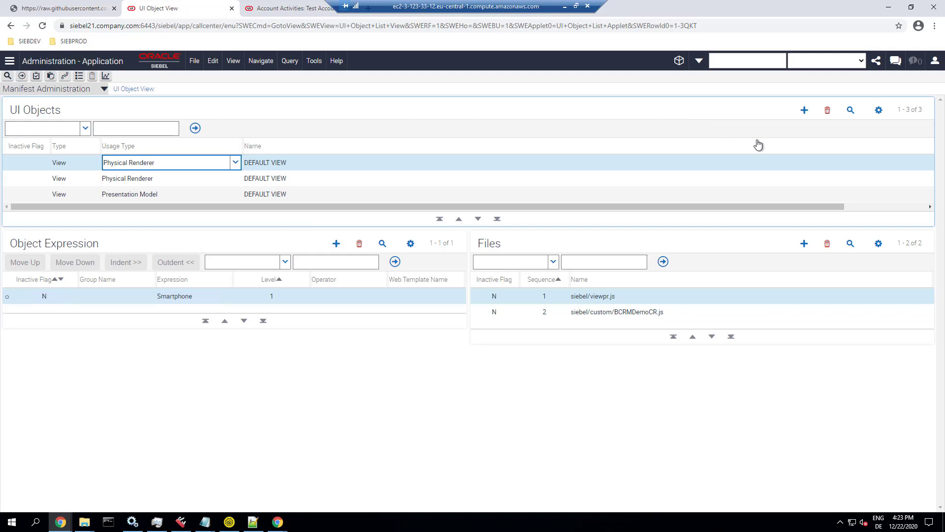
# Step: Switch the Manifest Administration view to Manifest Files
pyautogui.click(56, 92)
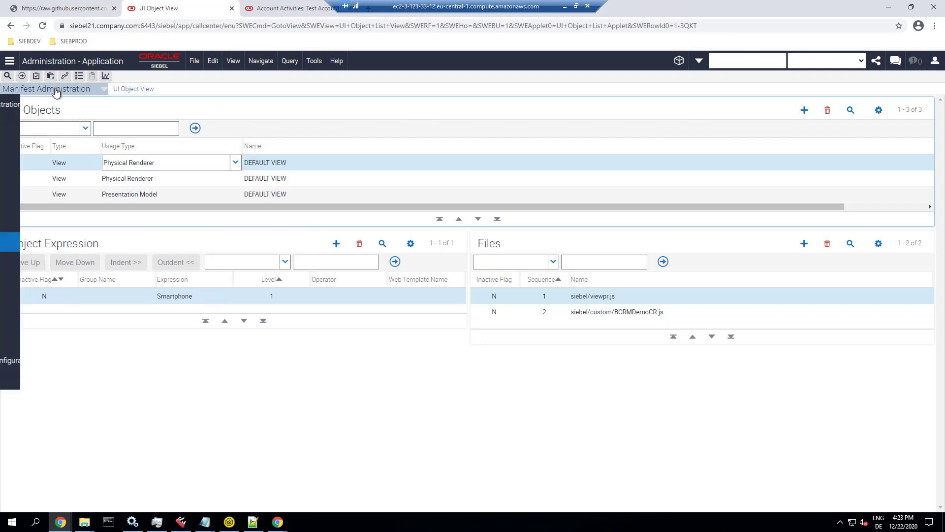
pyautogui.click(49, 278)
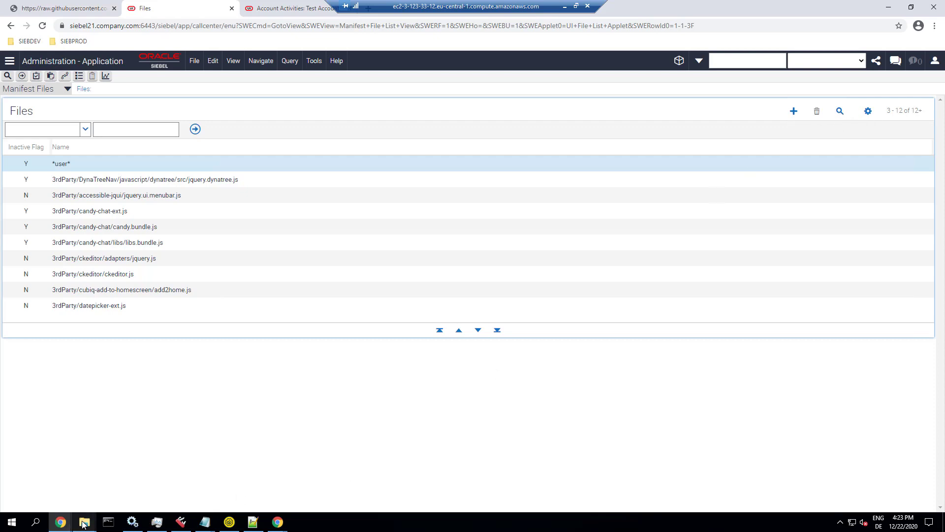
# Step: In File Explorer, browse from SIEBDEV into sai01\applicationcontainer\webapps
pyautogui.moveTo(84, 524)
pyautogui.click(78, 491)
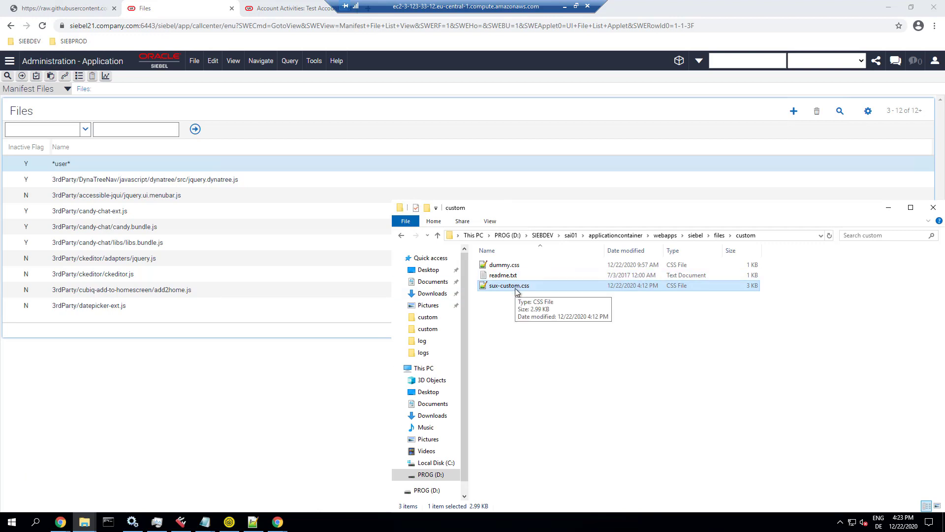
pyautogui.click(542, 235)
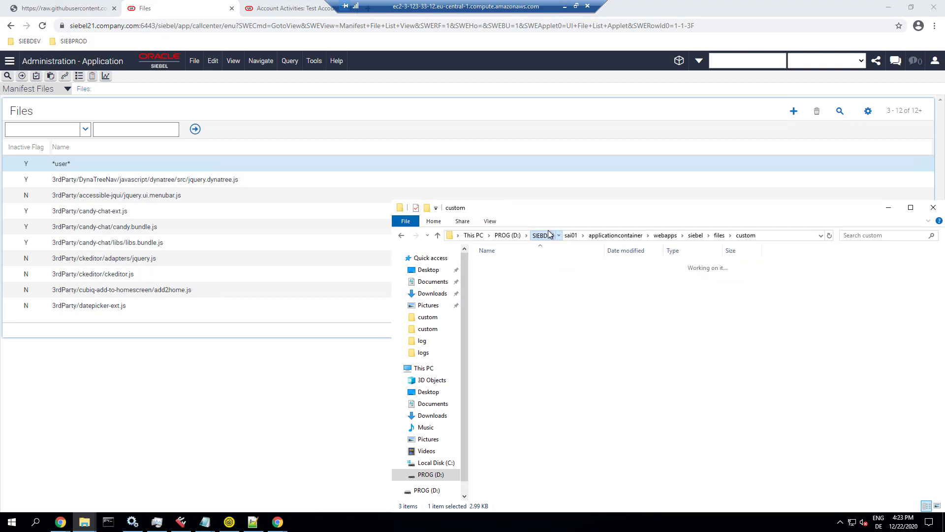
pyautogui.doubleClick(495, 296)
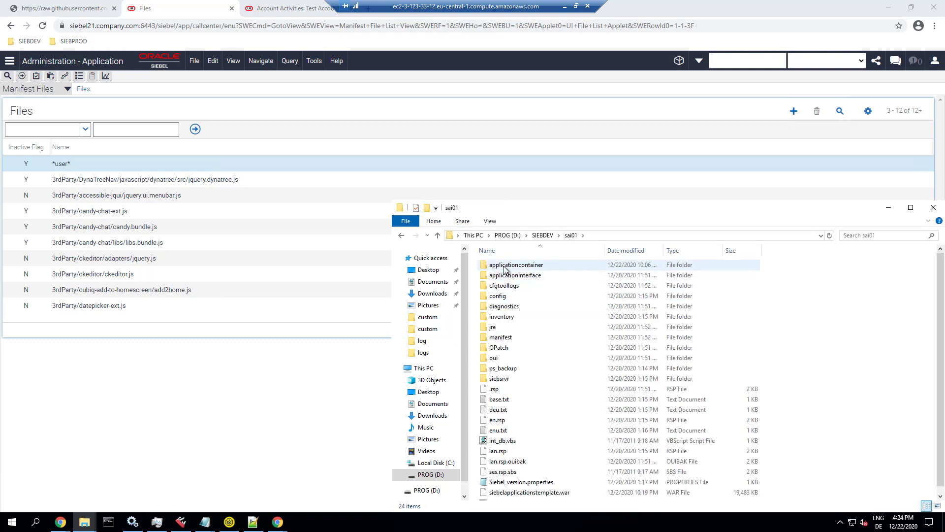
pyautogui.doubleClick(501, 265)
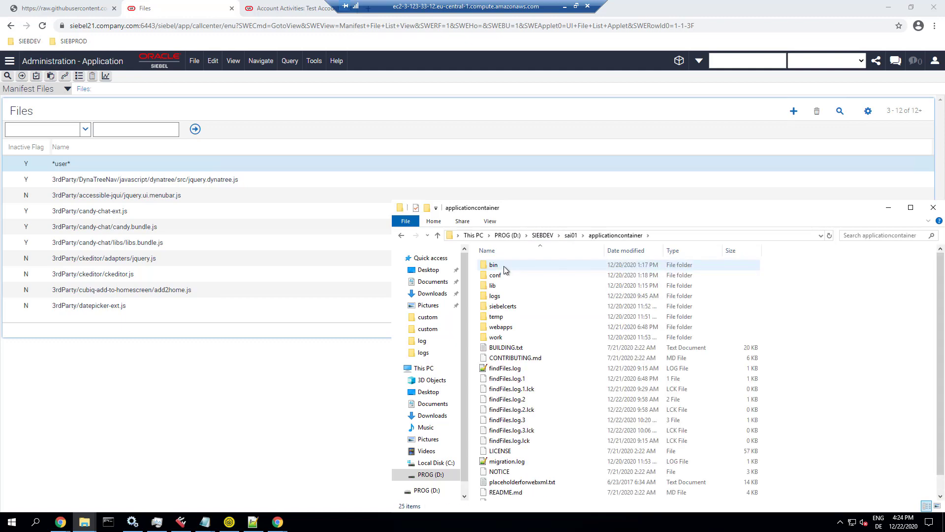
pyautogui.doubleClick(506, 327)
# Step: Open siebel\scripts\siebel\custom and select the BCRMDemoCR.js file
pyautogui.doubleClick(497, 317)
pyautogui.scroll(-3, 507, 320)
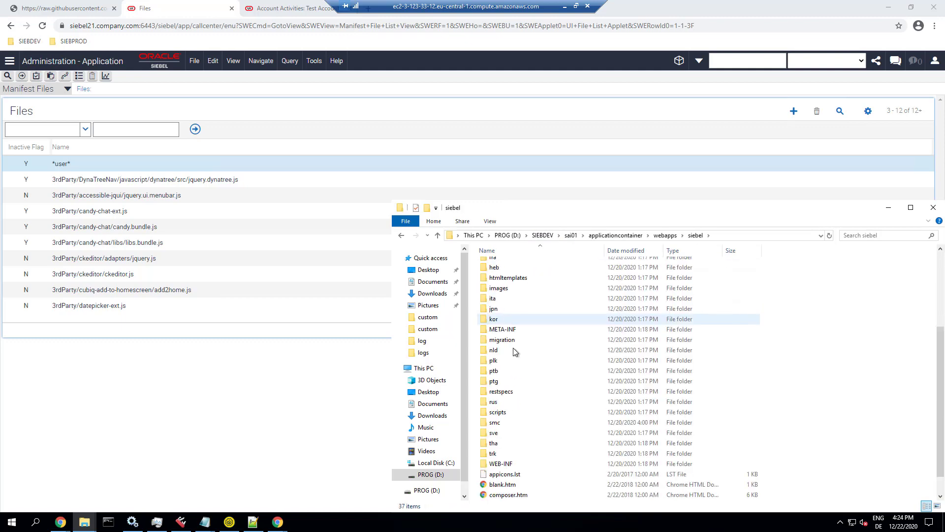
pyautogui.doubleClick(506, 413)
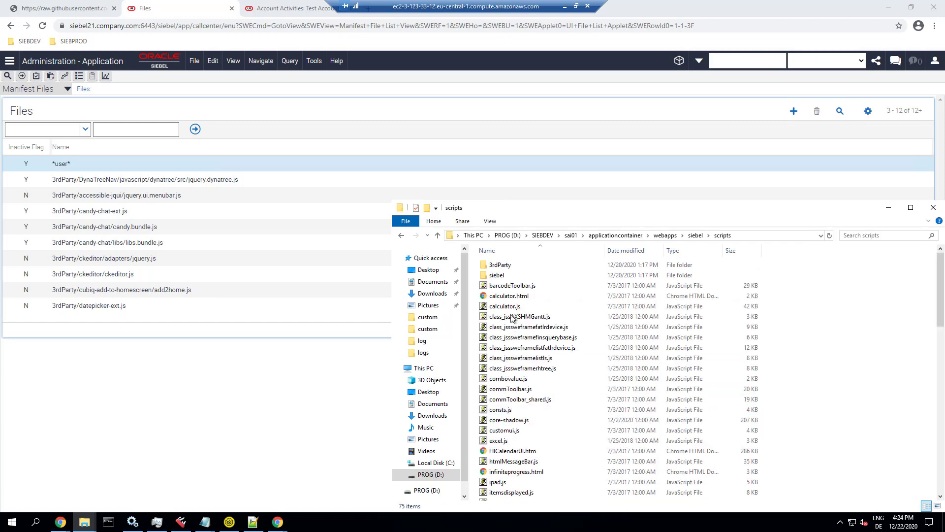
pyautogui.doubleClick(504, 274)
pyautogui.doubleClick(506, 268)
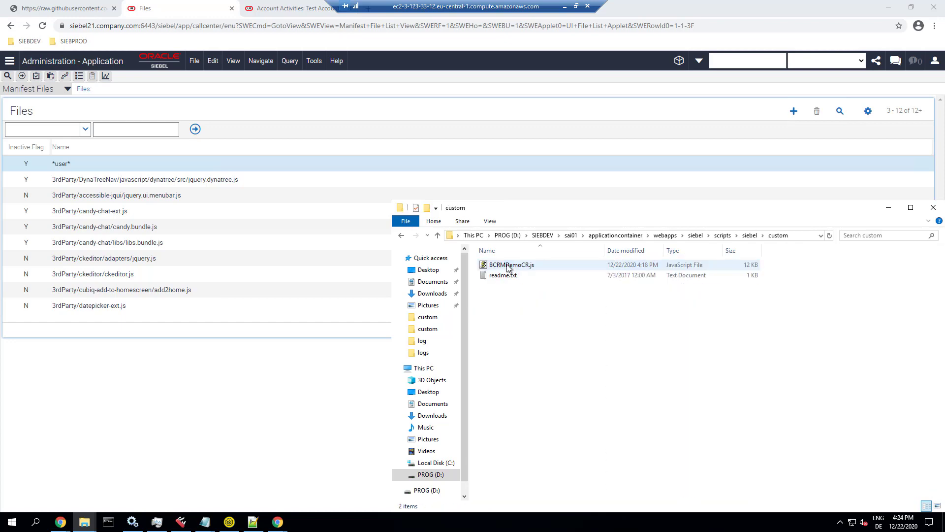
pyautogui.click(506, 268)
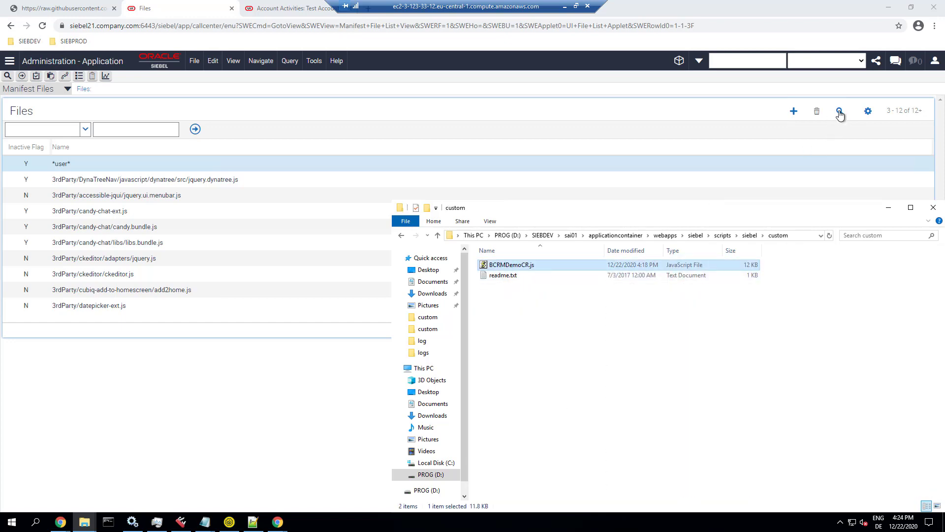
pyautogui.click(839, 112)
# Step: Query Manifest Files for '*custom' and review the sux-custom.css and BCRMDemoCR.js records
pyautogui.click(326, 164)
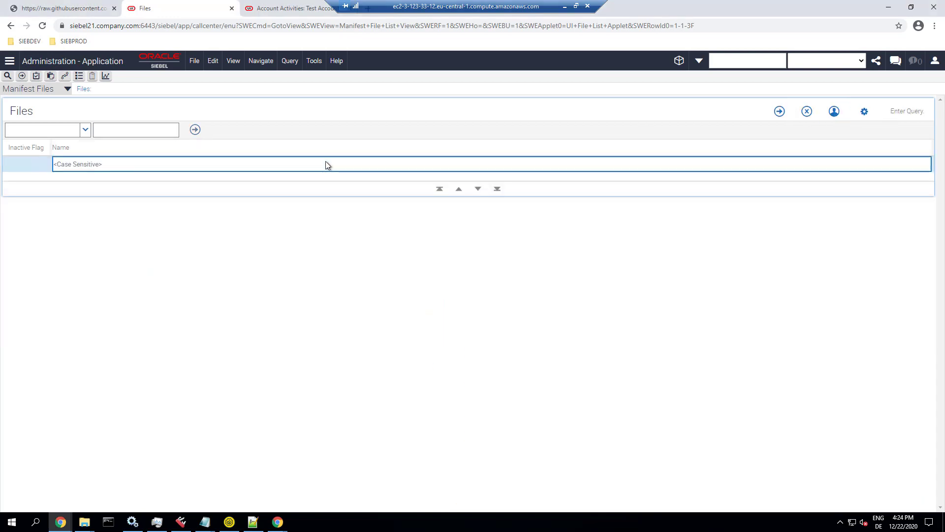
pyautogui.write('*custom/*')
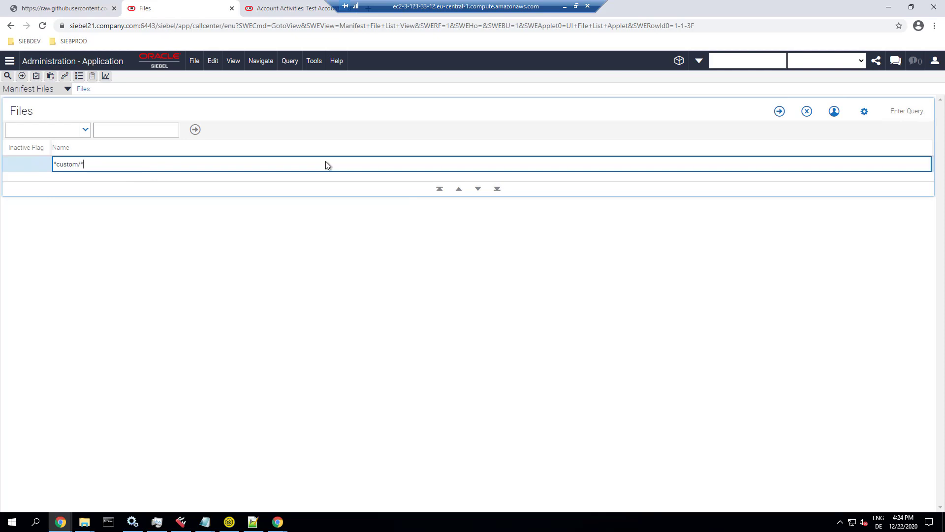
pyautogui.press('Return')
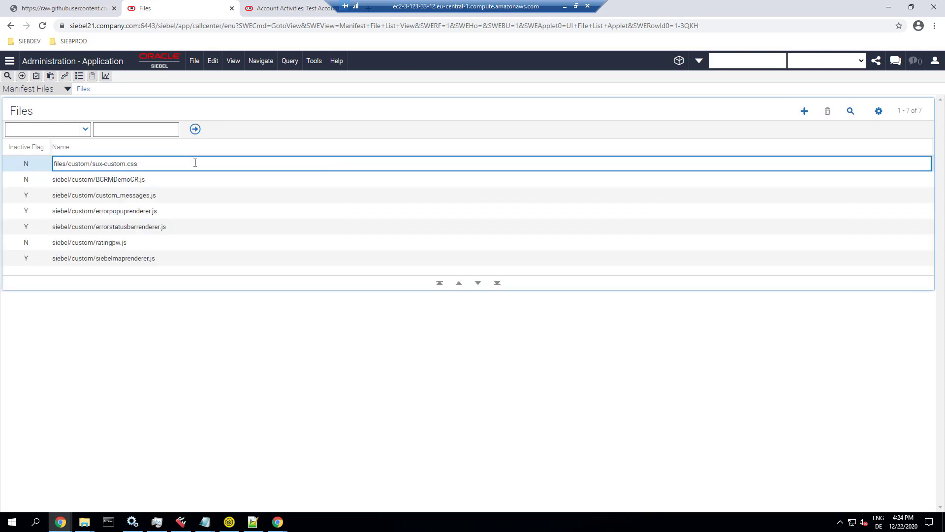
pyautogui.moveTo(157, 161); pyautogui.dragTo(46, 162)
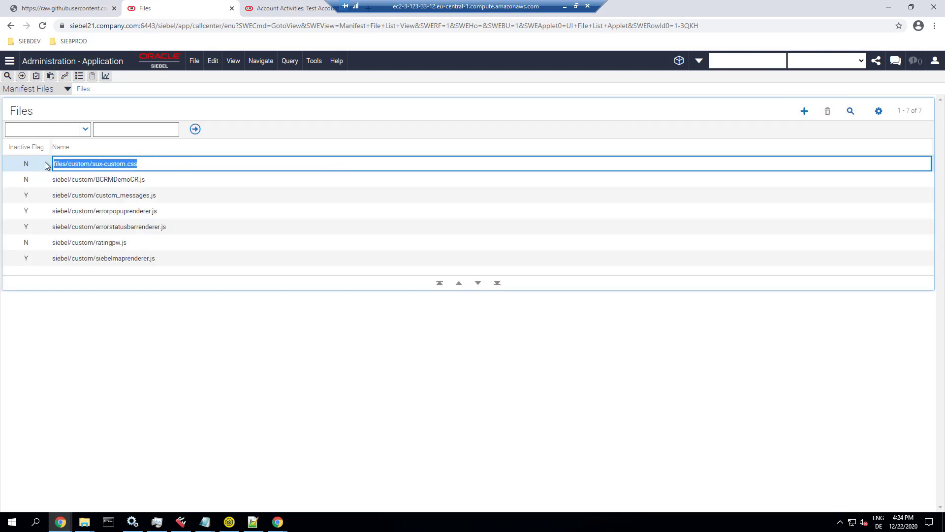
pyautogui.click(62, 162)
pyautogui.click(158, 178)
pyautogui.moveTo(158, 178); pyautogui.dragTo(53, 177)
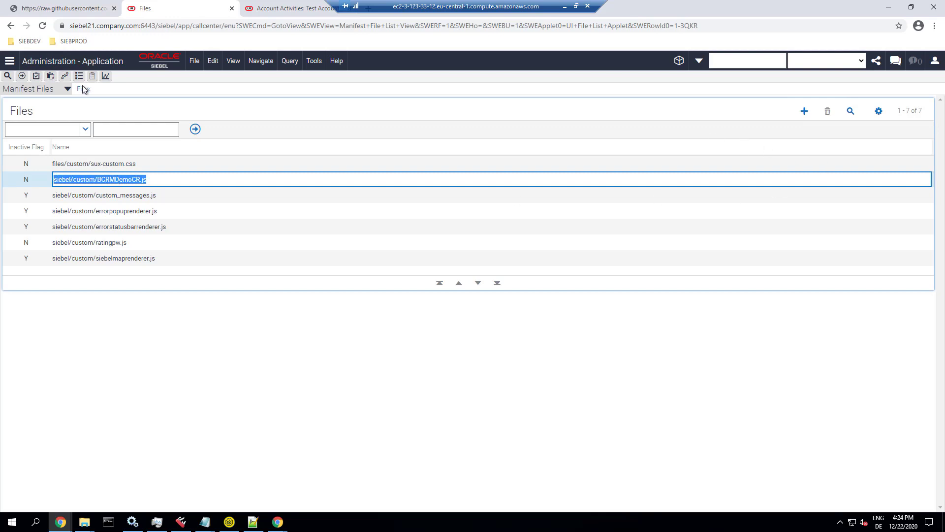
pyautogui.click(49, 90)
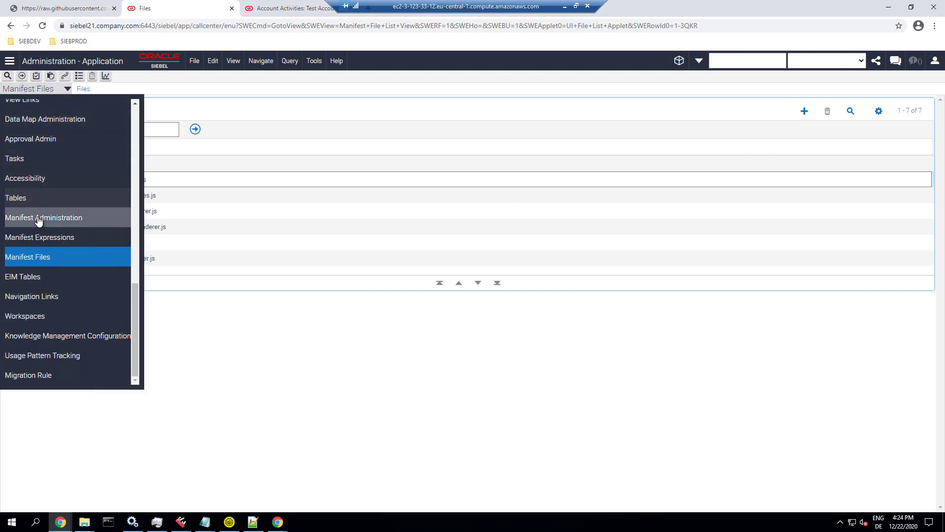
# Step: Inspect the DEFAULT VIEW UI object's Smartphone expression with its viewpr.js and BCRMDemoCR.js files
pyautogui.click(39, 221)
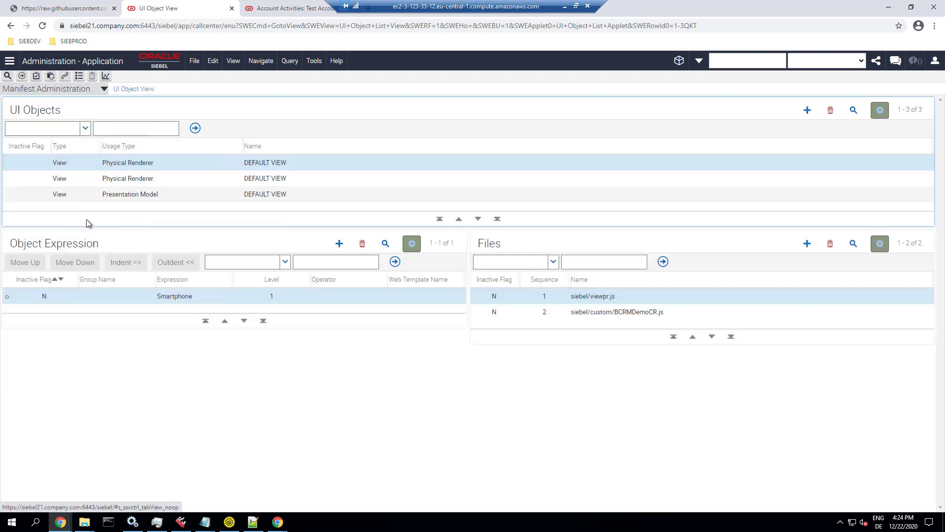
pyautogui.click(208, 163)
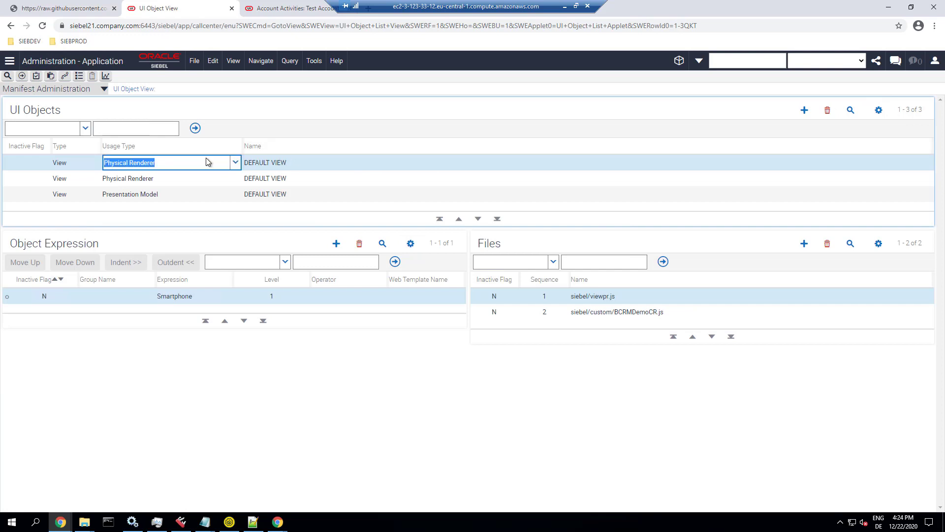
pyautogui.click(274, 162)
pyautogui.click(193, 299)
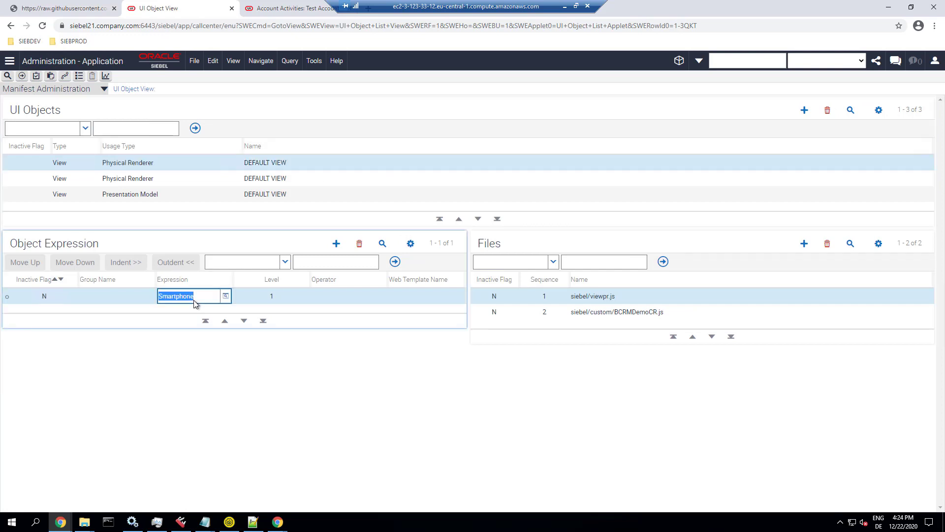
pyautogui.click(613, 296)
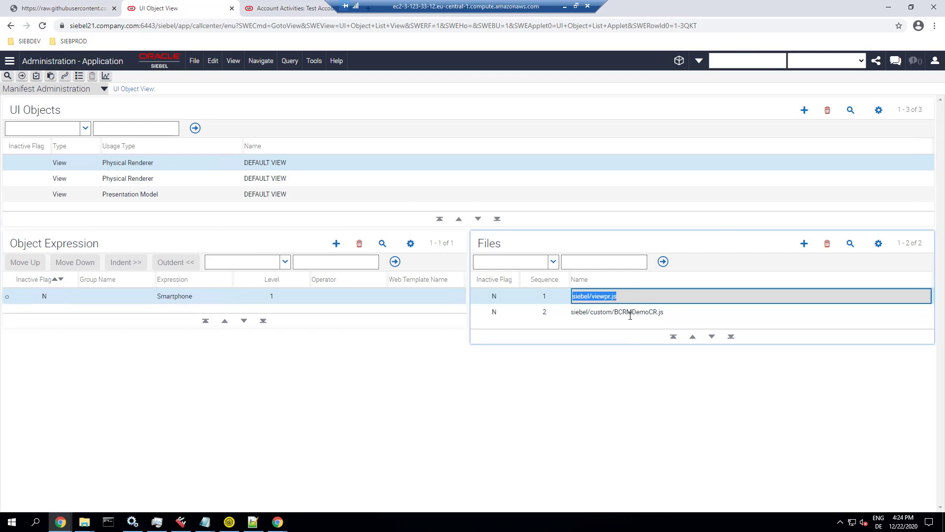
pyautogui.click(630, 314)
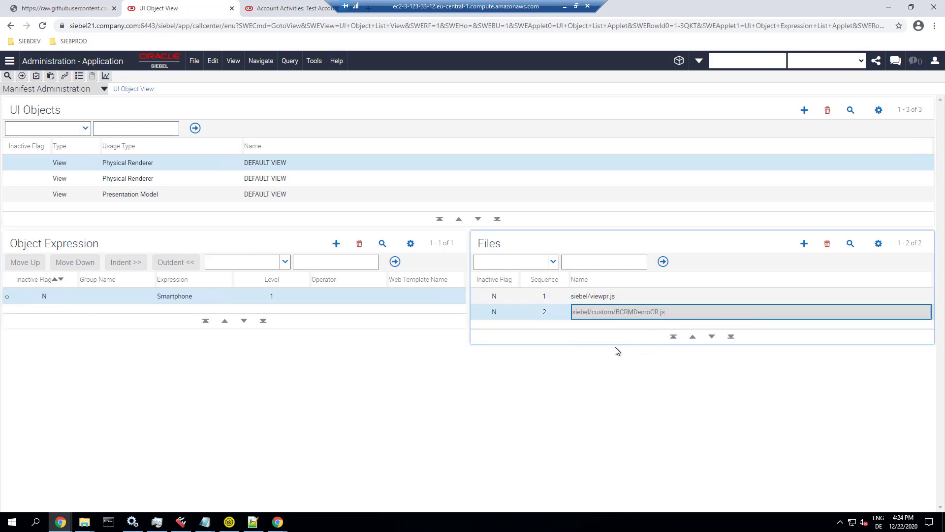
# Step: Query UI Objects by Usage Type 'Theme' and review the Smartphone theme-redwood.css and sux-custom.css files
pyautogui.click(850, 109)
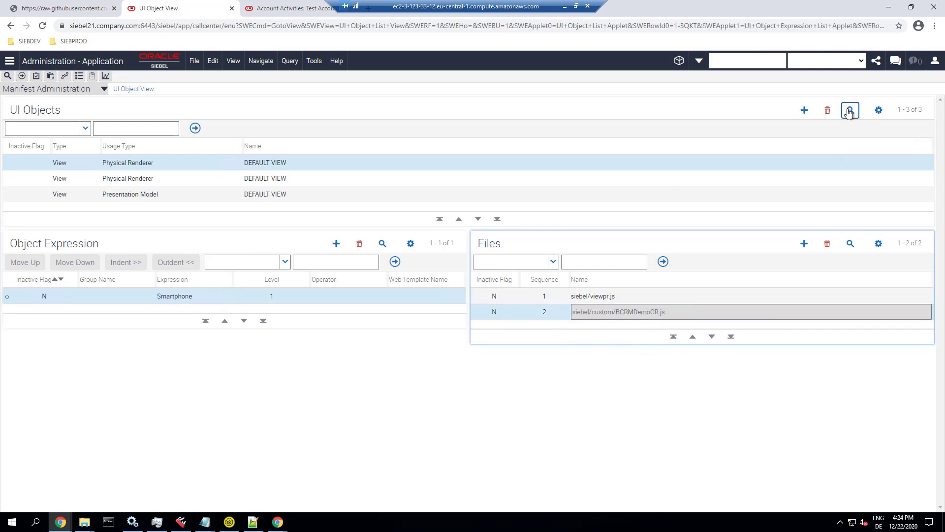
pyautogui.click(133, 164)
pyautogui.write('Theme')
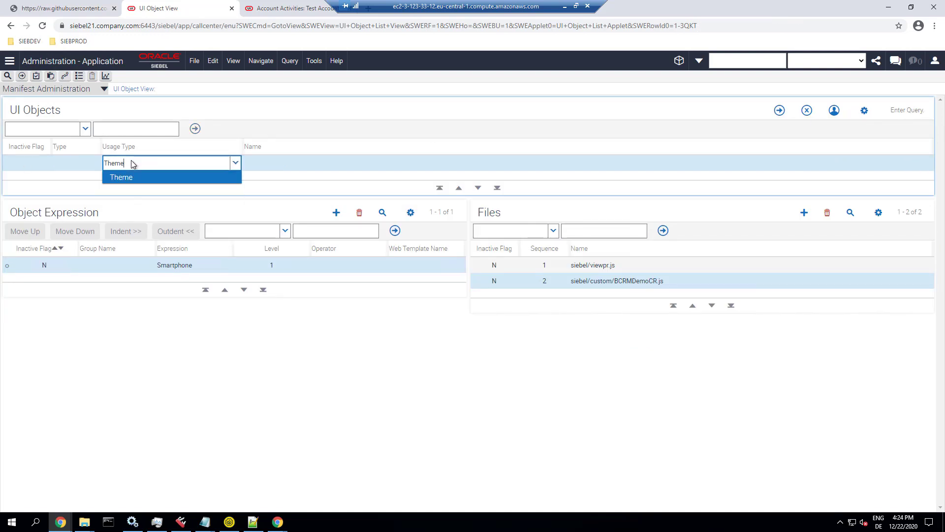
pyautogui.press('Return')
pyautogui.press('Return')
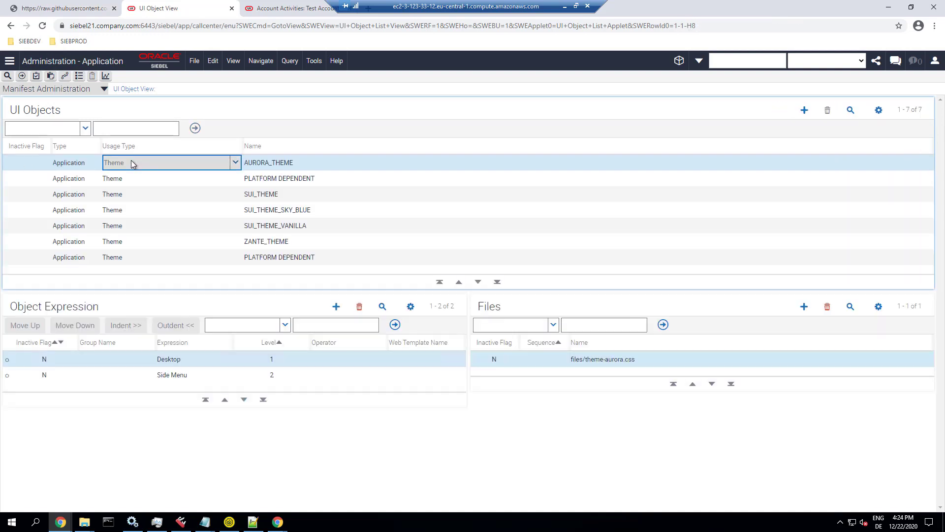
pyautogui.click(175, 178)
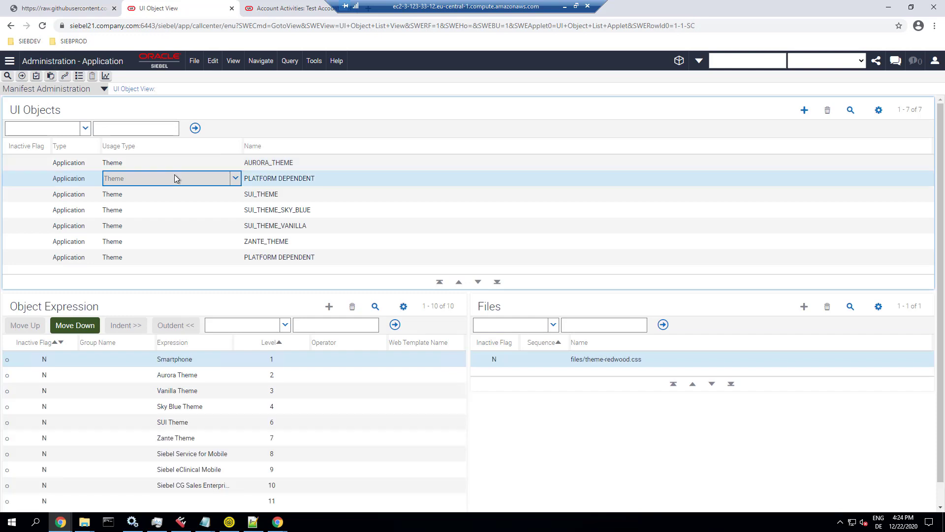
pyautogui.click(164, 260)
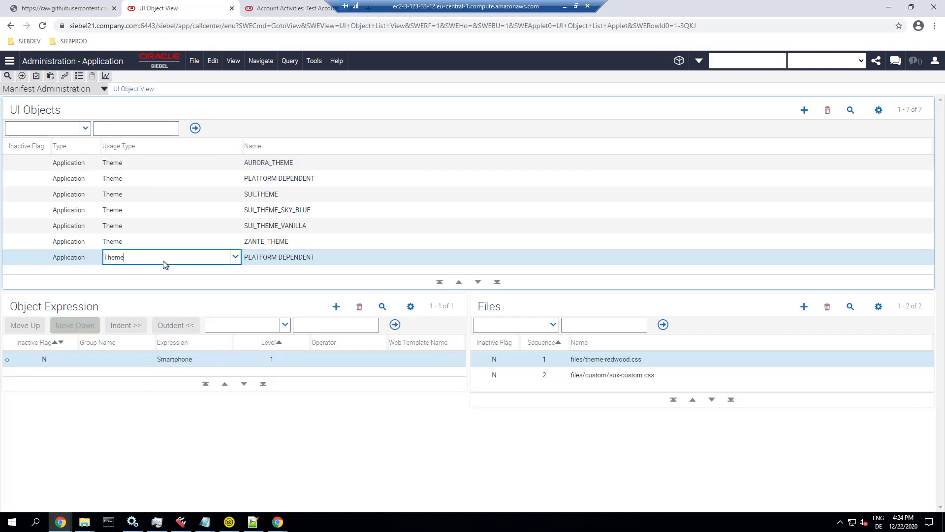
pyautogui.click(179, 359)
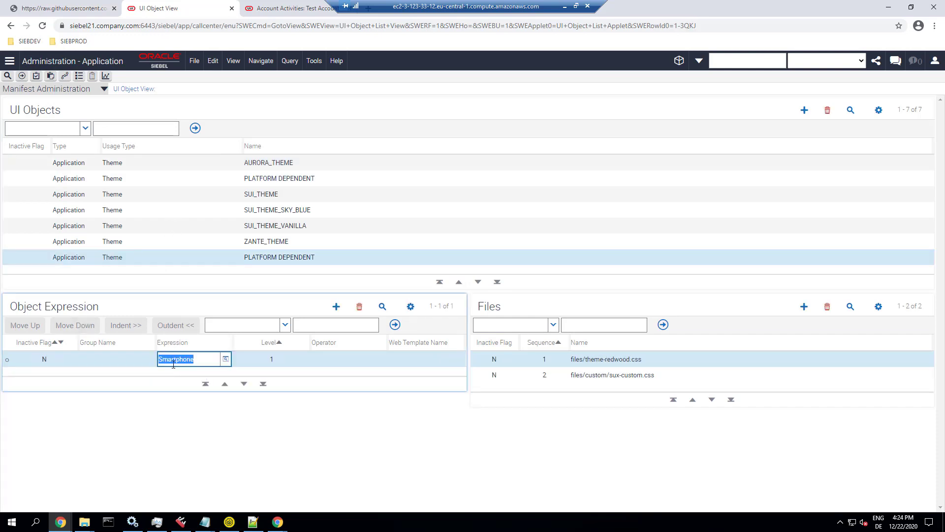
pyautogui.click(622, 360)
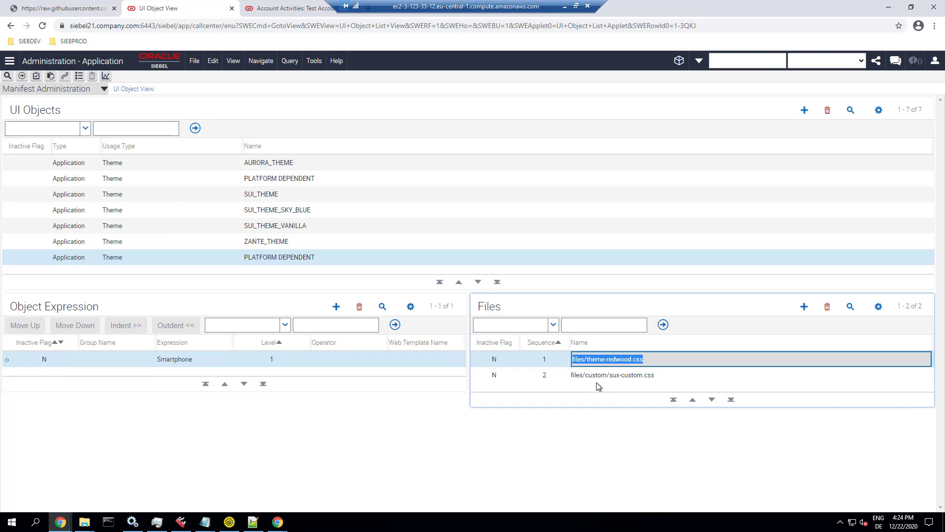
pyautogui.click(612, 376)
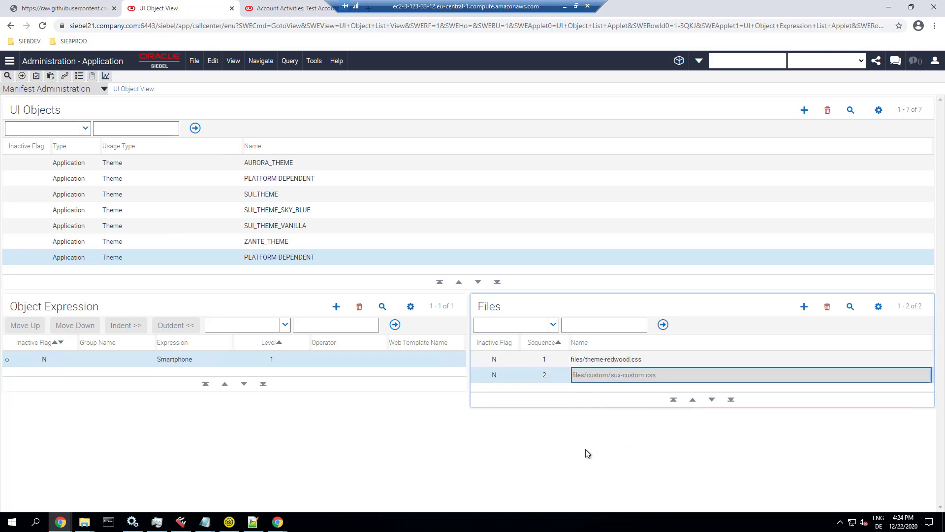
pyautogui.click(281, 8)
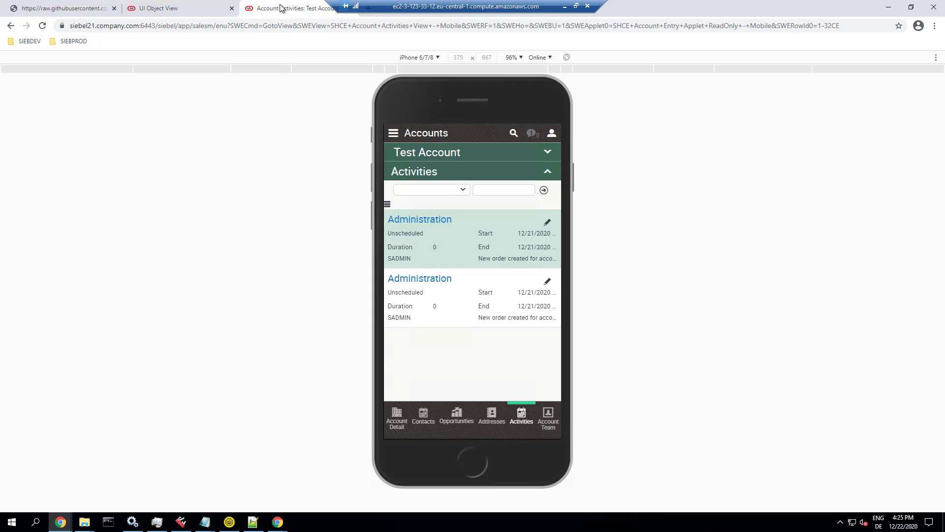
pyautogui.click(172, 9)
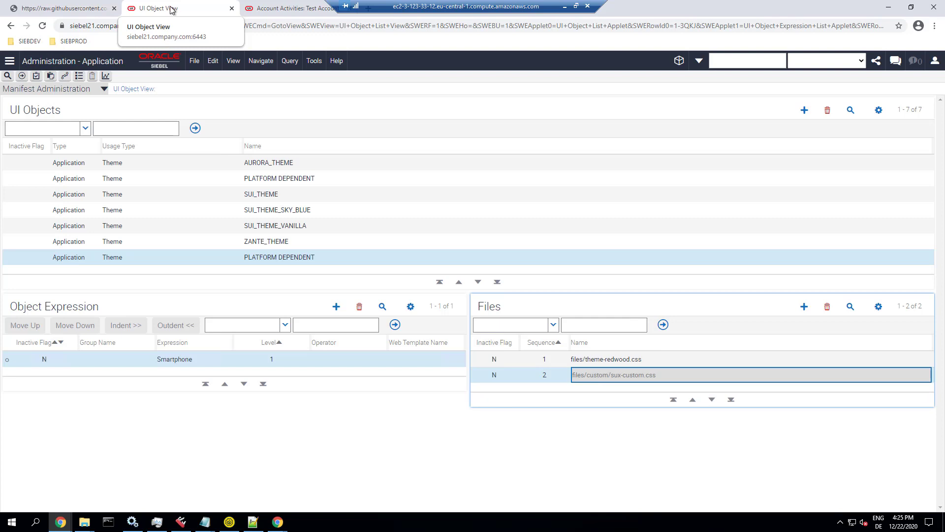
# Step: Open Migration Plans in the Siebel Migration Application, browse the existing plans, and start a new one
pyautogui.hotkey('ctrl', '1')
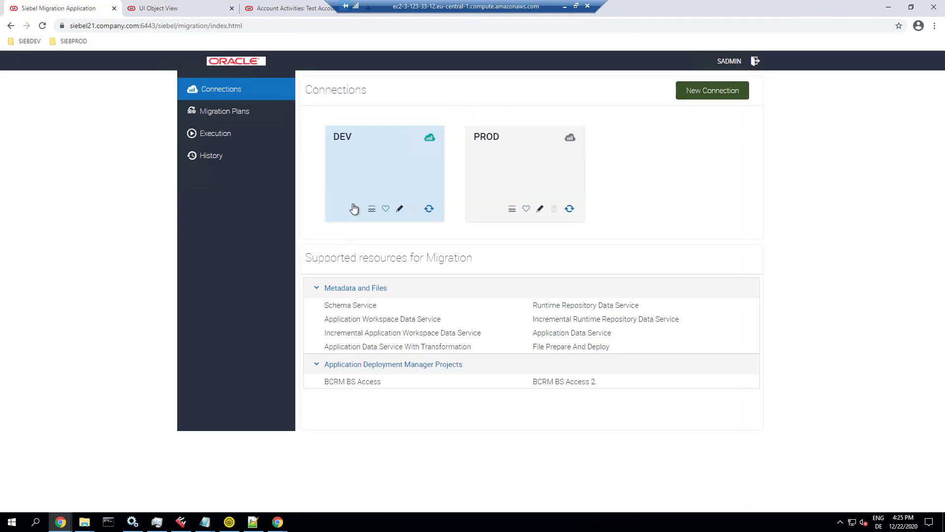
pyautogui.click(224, 116)
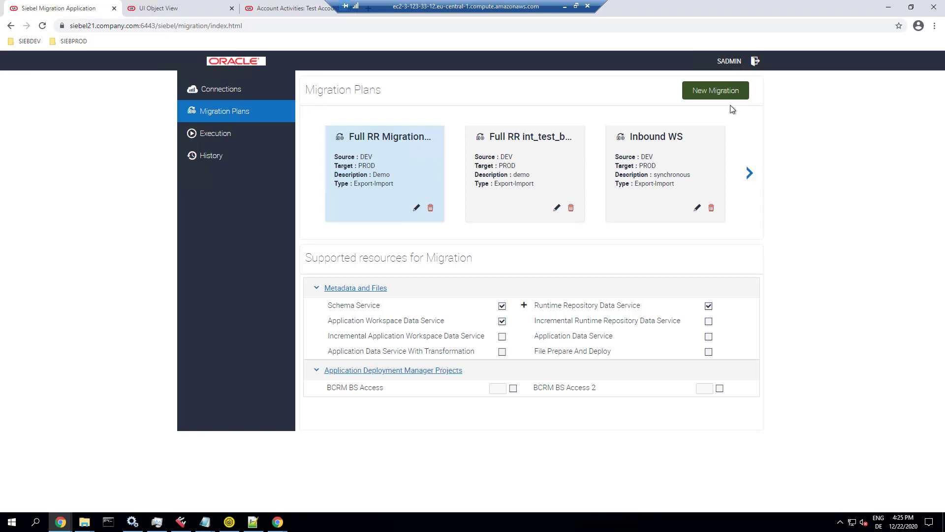
pyautogui.click(749, 173)
pyautogui.click(750, 173)
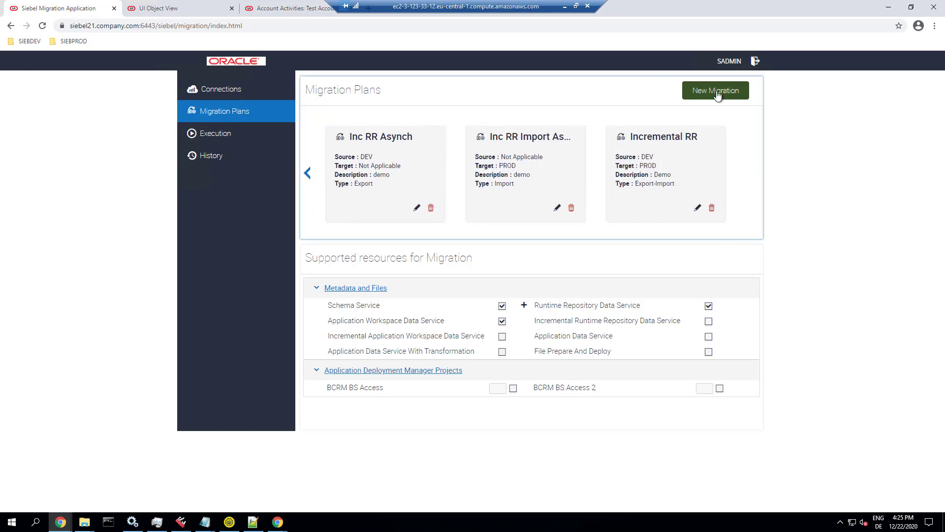
pyautogui.click(716, 91)
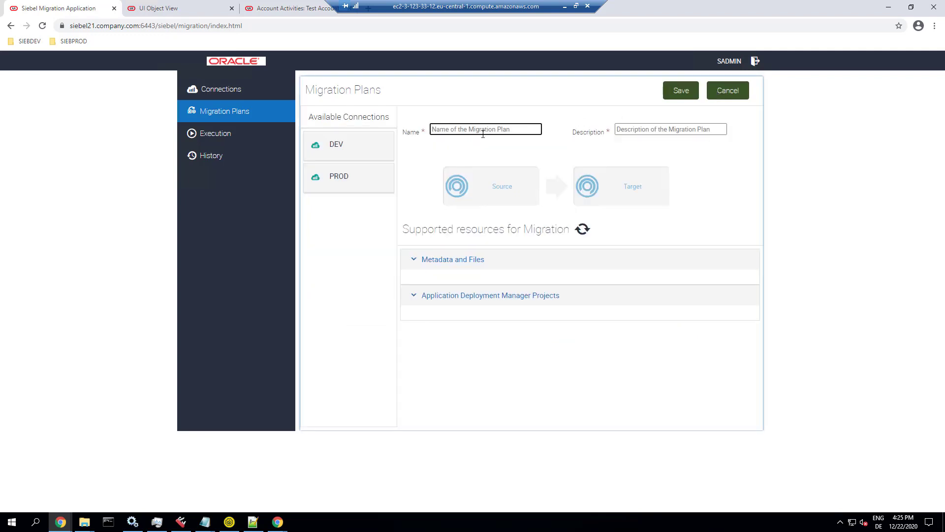
# Step: Name the plan 'Files' with the description 'synchronous'
pyautogui.write('Files')
pyautogui.press('Tab')
pyautogui.write('sync')
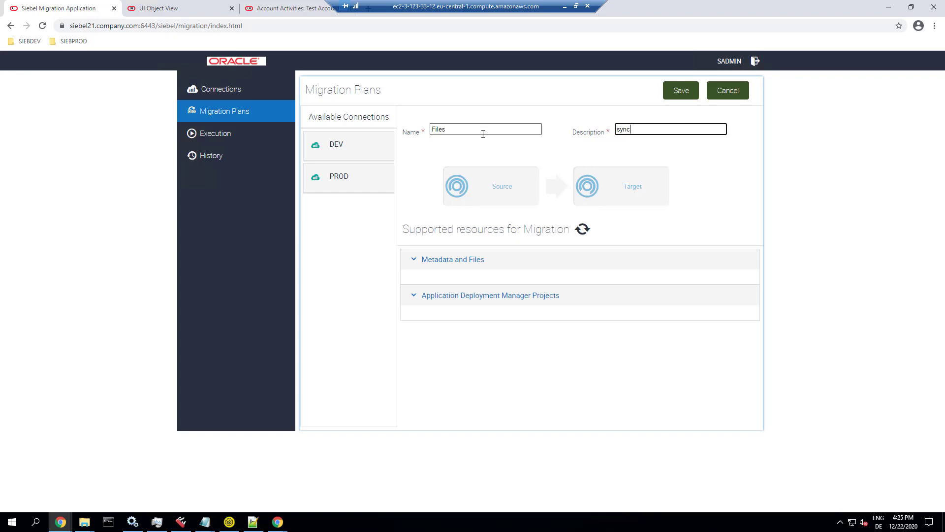
pyautogui.write('hronoous')
pyautogui.press('BackSpace')
pyautogui.press('BackSpace')
pyautogui.write('us')
# Step: Set DEV as the source and PROD as the target connection, and save the plan
pyautogui.click(345, 145)
pyautogui.moveTo(345, 146); pyautogui.dragTo(481, 190)
pyautogui.moveTo(371, 188); pyautogui.dragTo(599, 202)
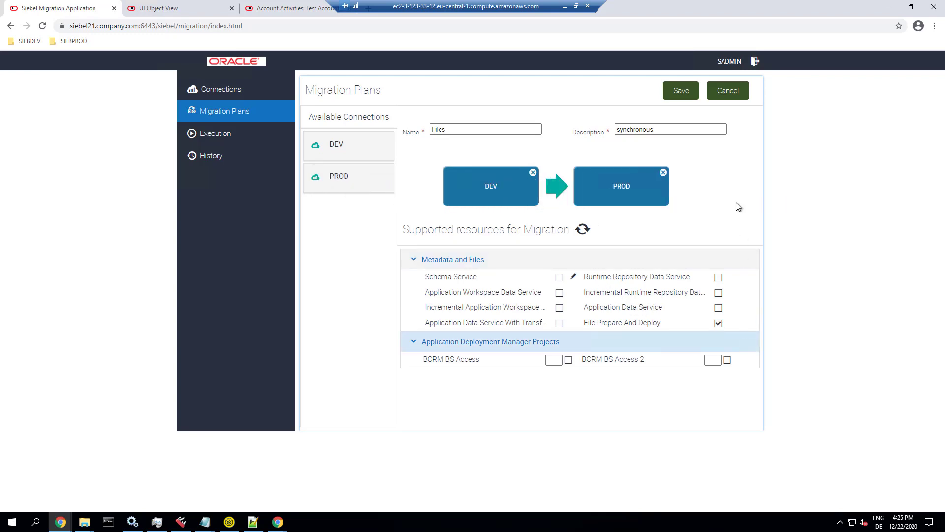
pyautogui.click(685, 94)
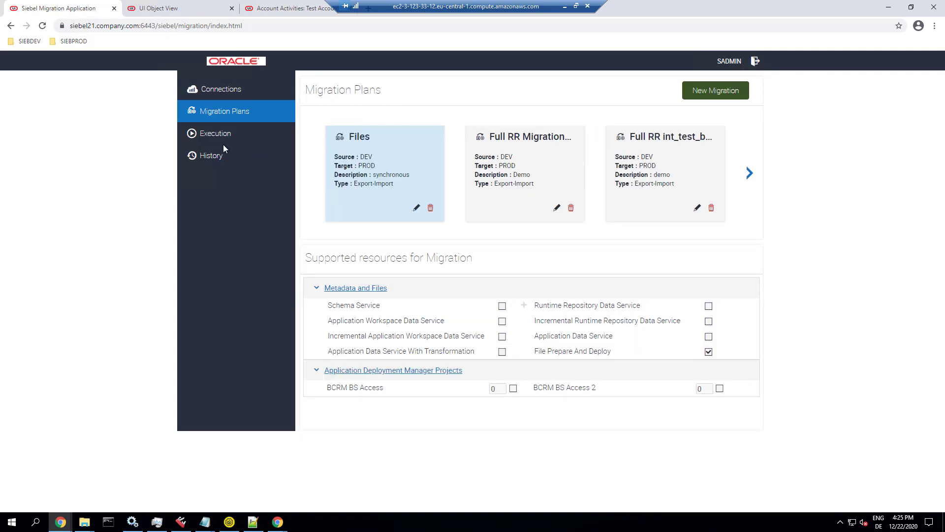
# Step: Execute the Files migration plan, expand its ten tasks, and refresh task 1's status
pyautogui.click(205, 136)
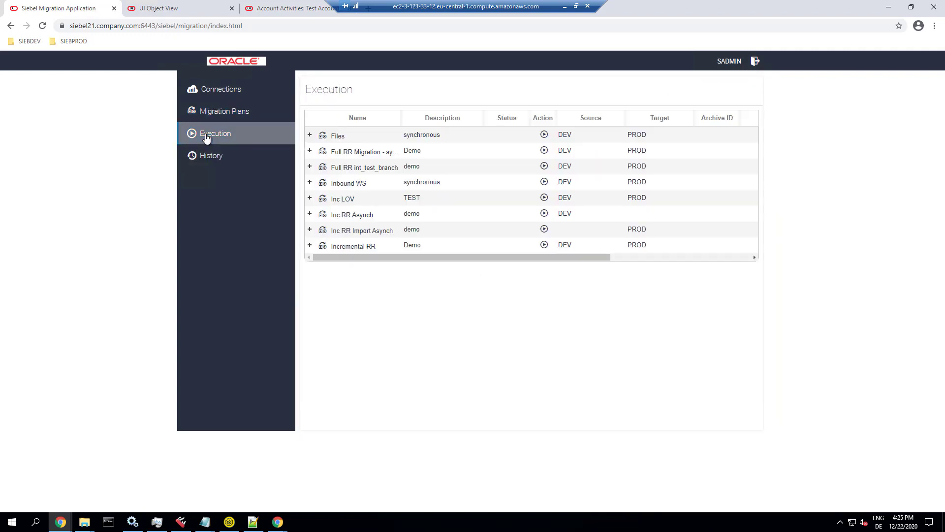
pyautogui.click(544, 134)
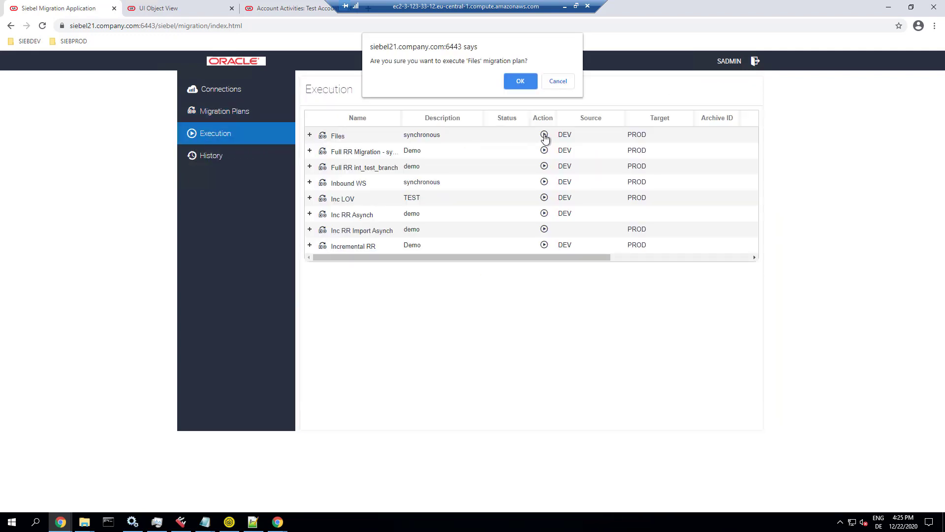
pyautogui.click(521, 82)
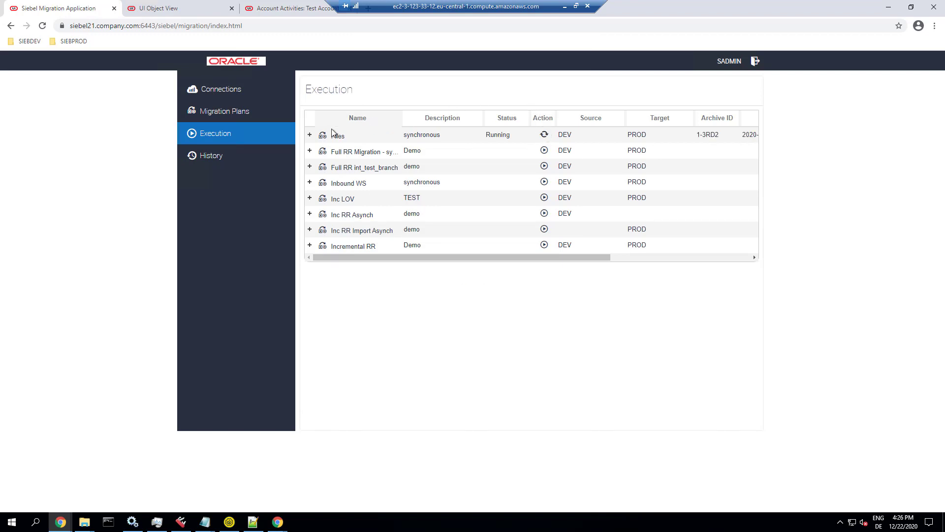
pyautogui.click(309, 134)
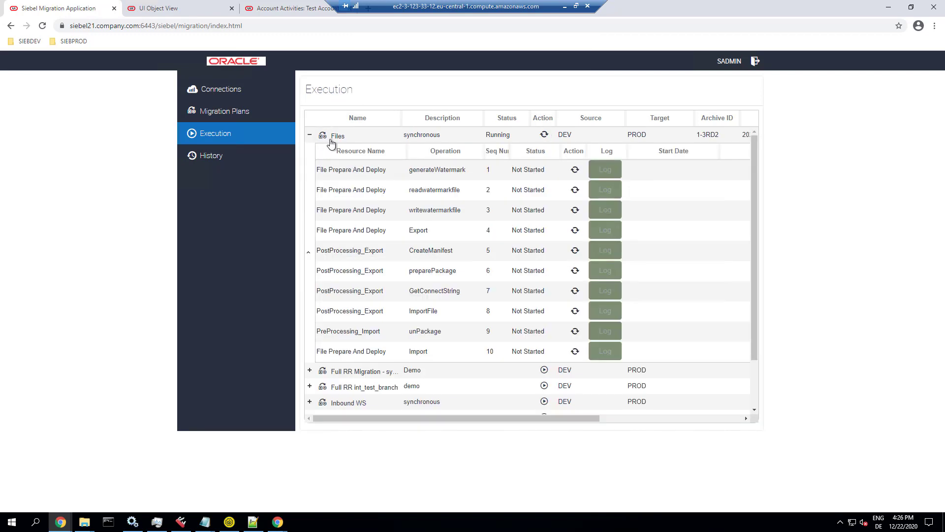
pyautogui.click(575, 170)
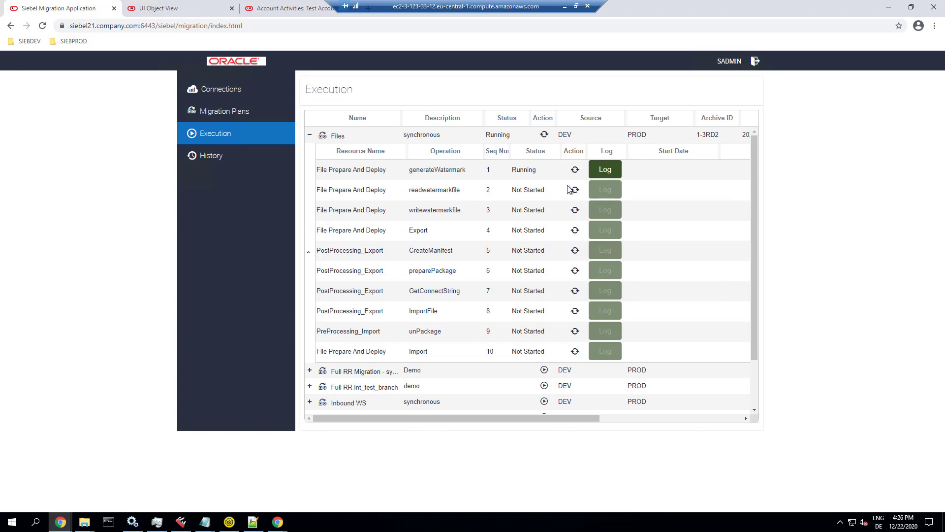
# Step: Check that the first task's export log reports 'New Files: 2'
pyautogui.click(605, 170)
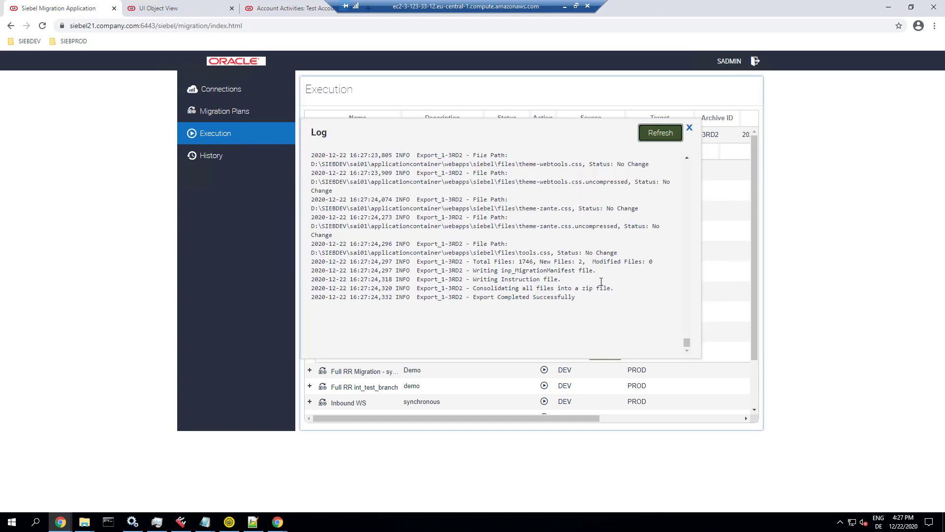
pyautogui.moveTo(590, 260); pyautogui.dragTo(543, 260)
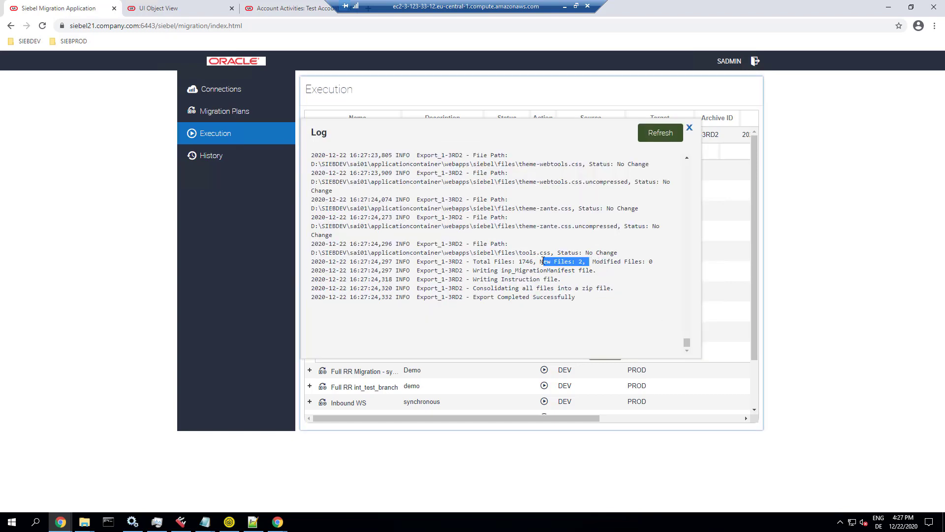
pyautogui.click(689, 129)
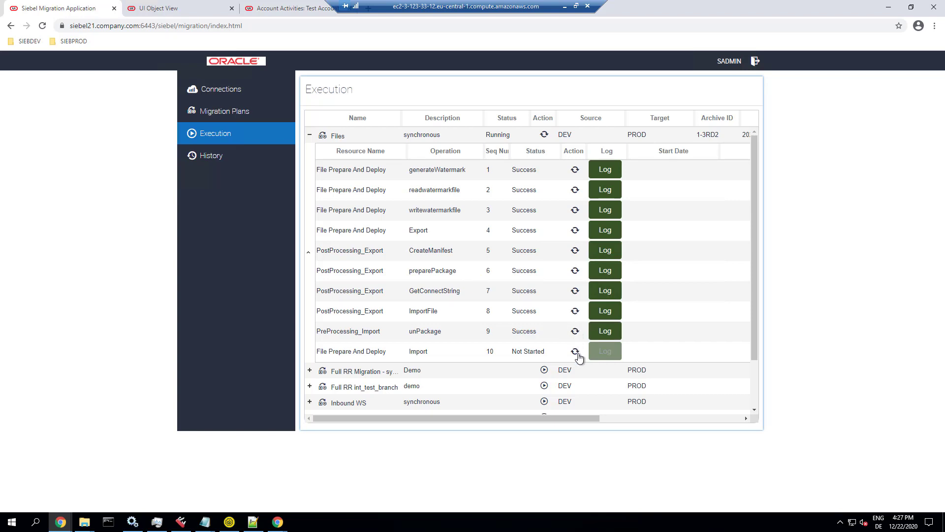
# Step: Check that the Import task's log reports 2 files successfully migrated
pyautogui.scroll(-2, 589, 344)
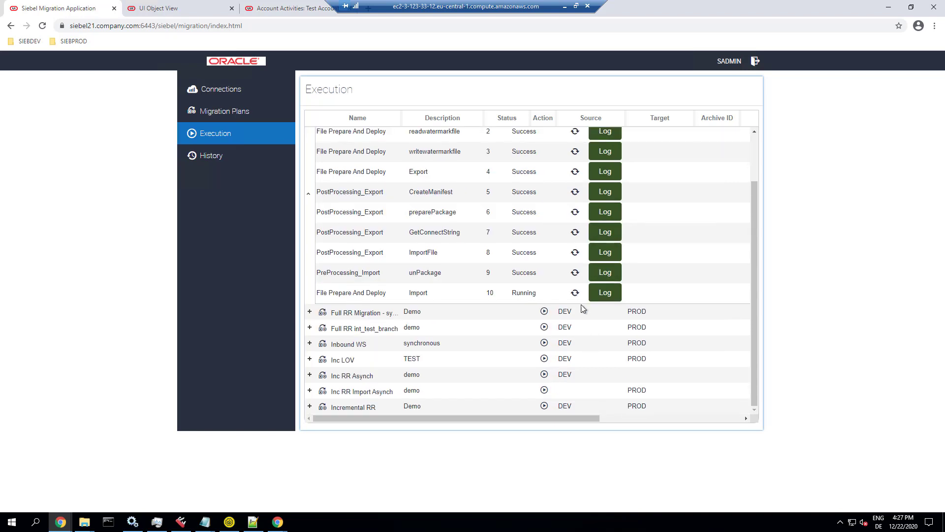
pyautogui.click(601, 295)
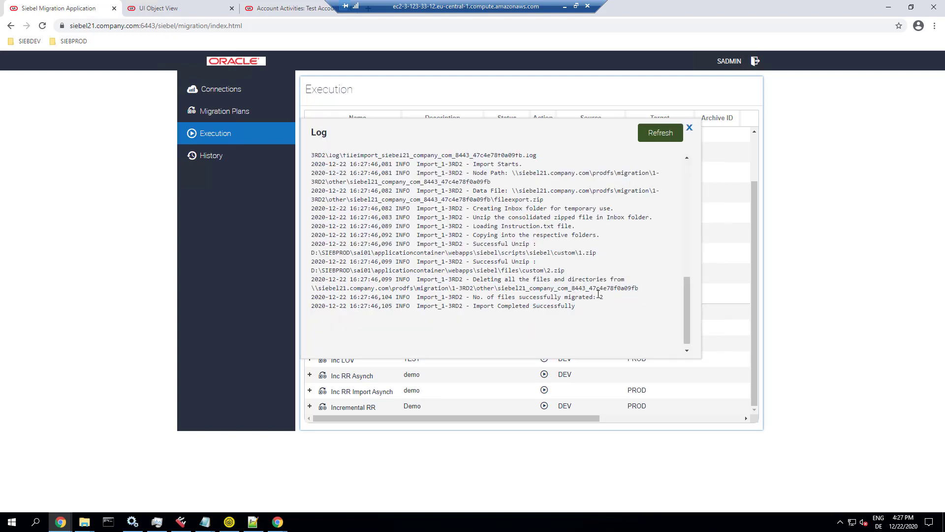
pyautogui.moveTo(628, 294); pyautogui.dragTo(473, 297)
pyautogui.click(690, 129)
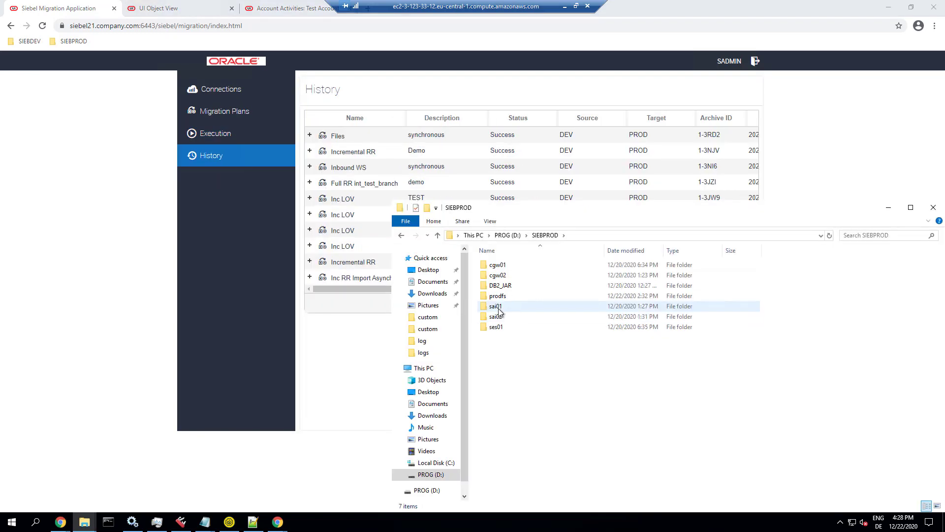
# Step: Confirm sux-custom.css is in the PROD webapps\siebel\files\custom folder
pyautogui.doubleClick(498, 305)
pyautogui.click(514, 265)
pyautogui.doubleClick(513, 266)
pyautogui.click(501, 327)
pyautogui.doubleClick(501, 328)
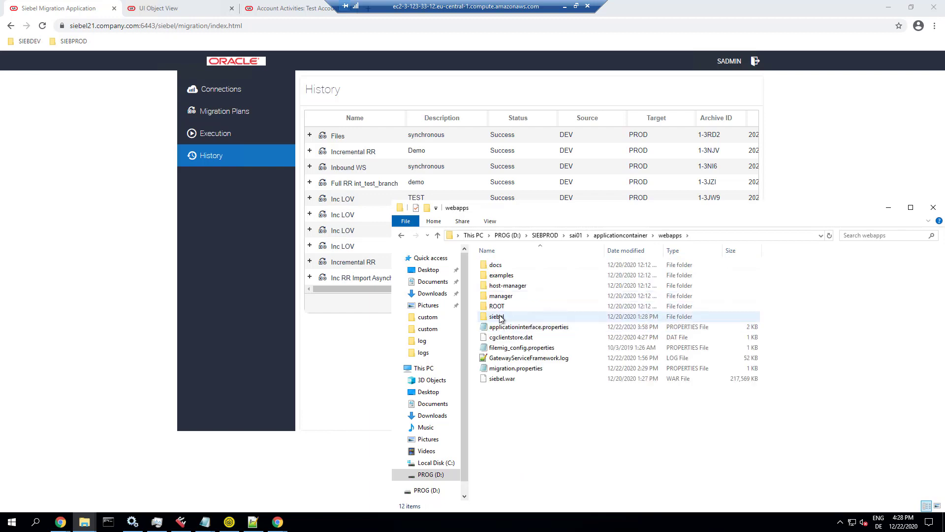
pyautogui.doubleClick(498, 316)
pyautogui.click(497, 347)
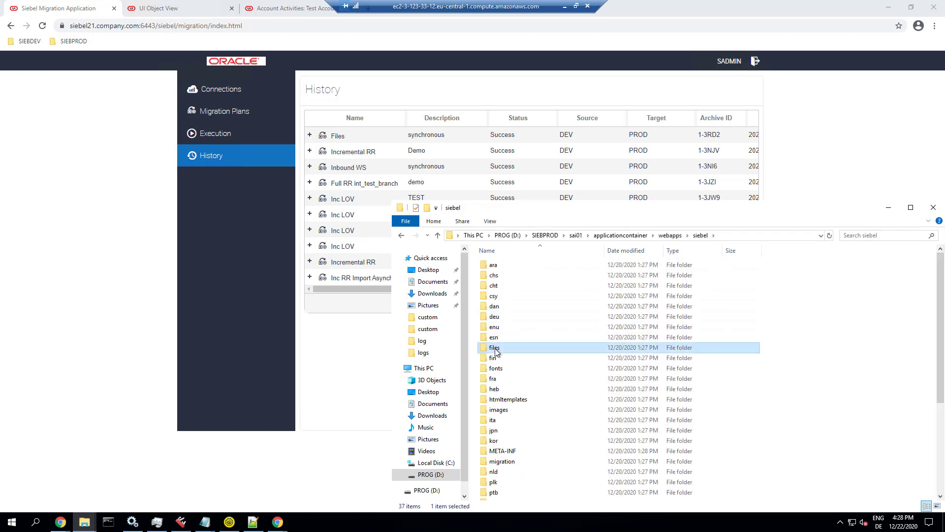
pyautogui.doubleClick(497, 346)
pyautogui.doubleClick(500, 274)
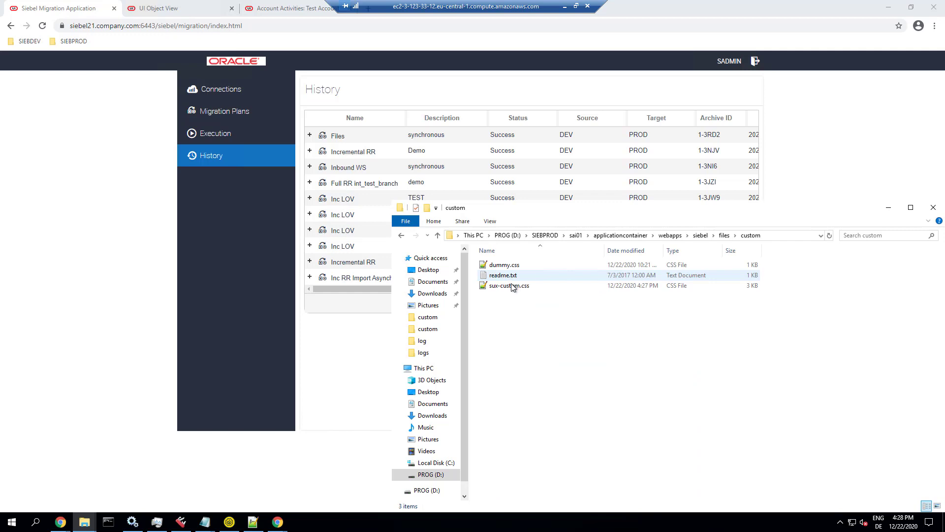
pyautogui.click(520, 287)
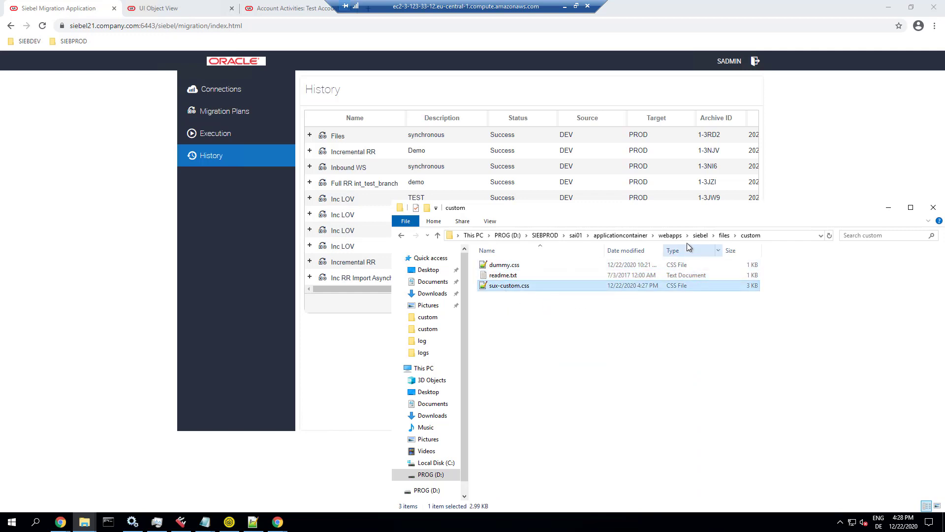
# Step: Confirm BCRMDemoCR.js is in scripts\siebel\custom, then return to the migration history
pyautogui.click(713, 235)
pyautogui.scroll(-4, 737, 336)
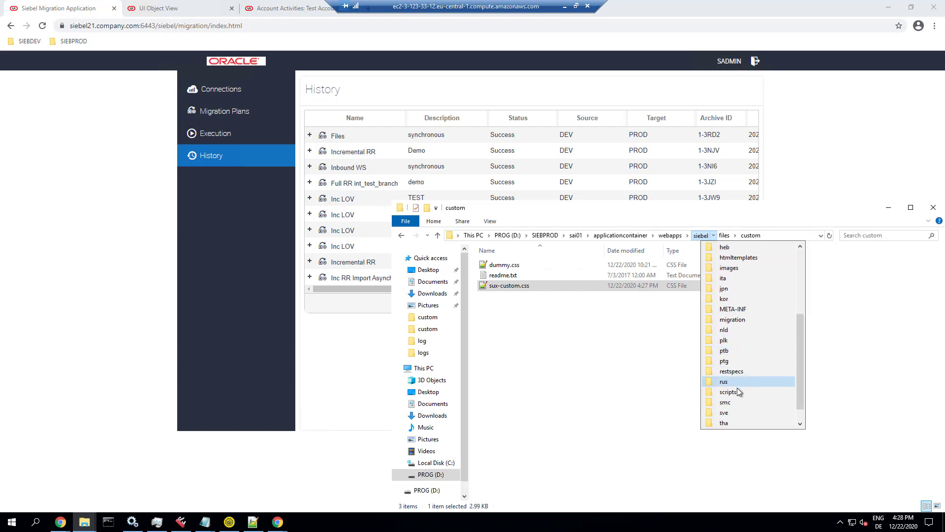
pyautogui.click(733, 392)
pyautogui.doubleClick(499, 275)
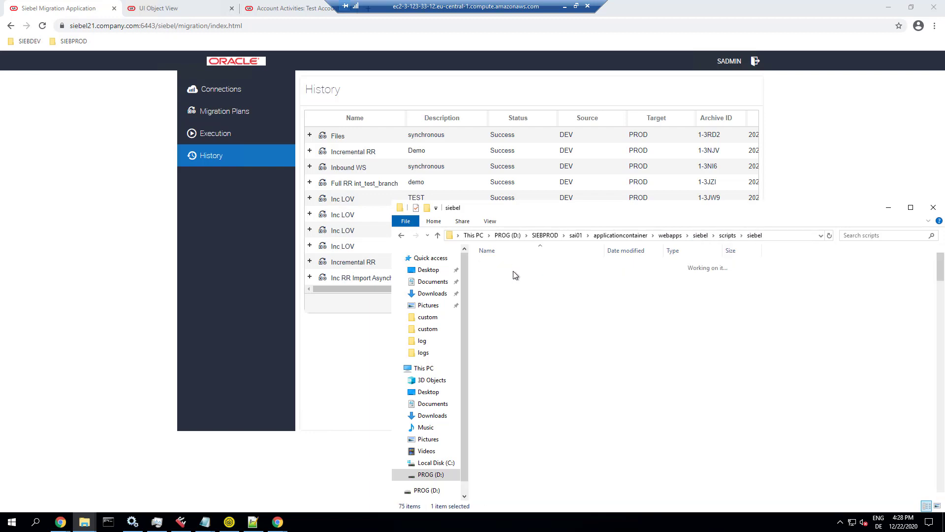
pyautogui.click(513, 264)
pyautogui.doubleClick(512, 264)
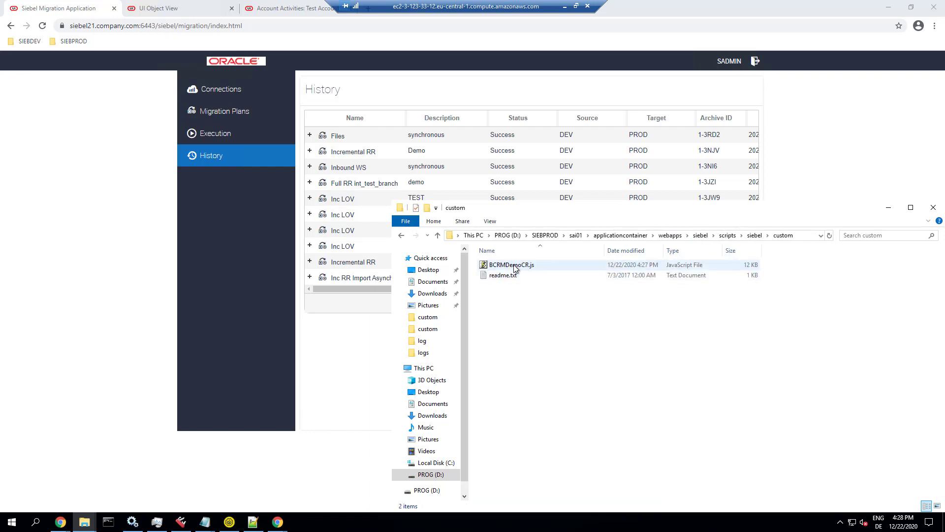
pyautogui.click(512, 264)
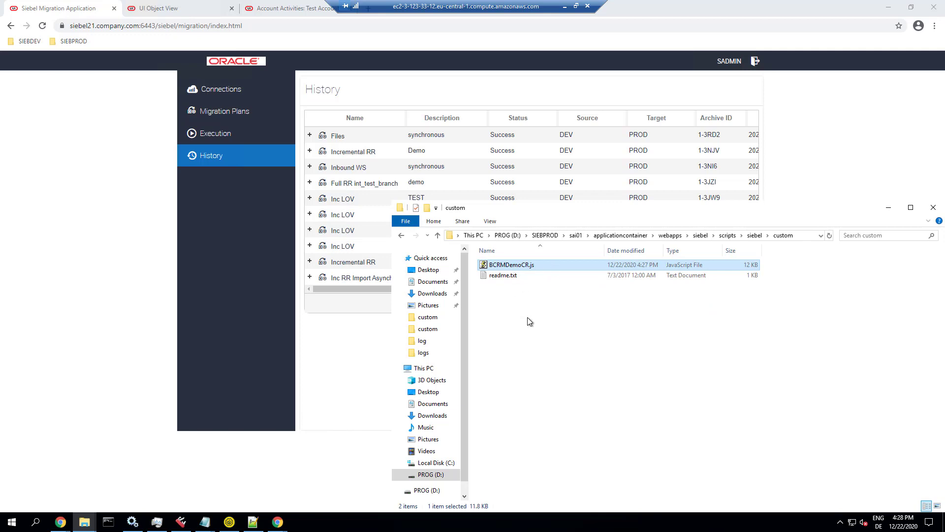
pyautogui.click(330, 348)
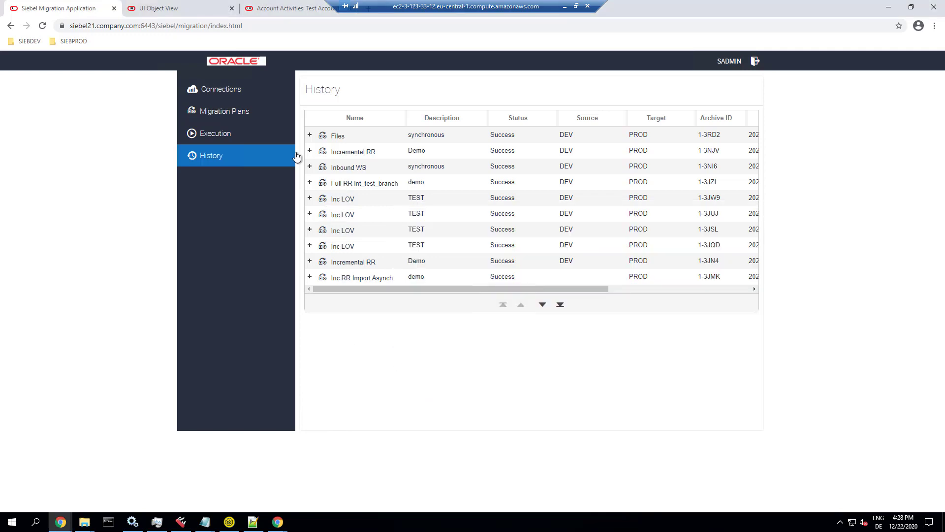
# Step: Find and select the Incremental RR plan in the Migration Plans list
pyautogui.click(221, 116)
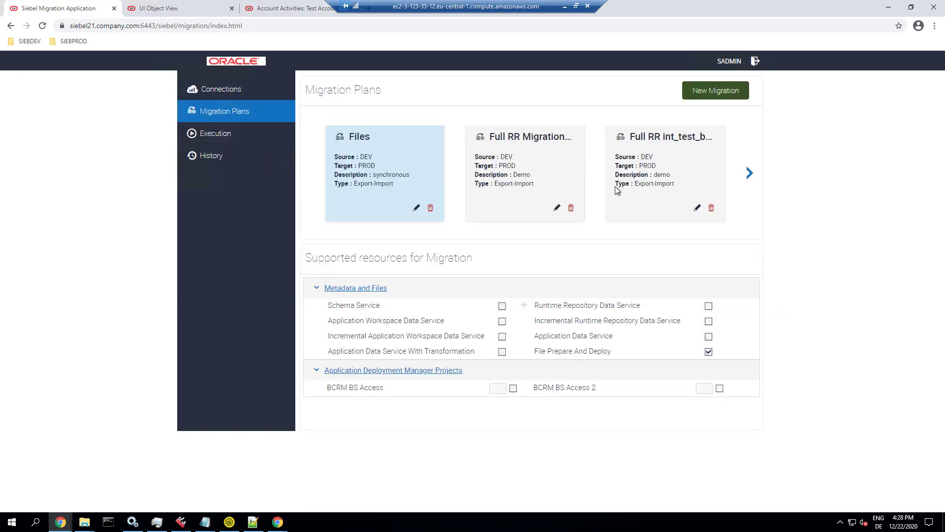
pyautogui.click(749, 173)
pyautogui.click(749, 173)
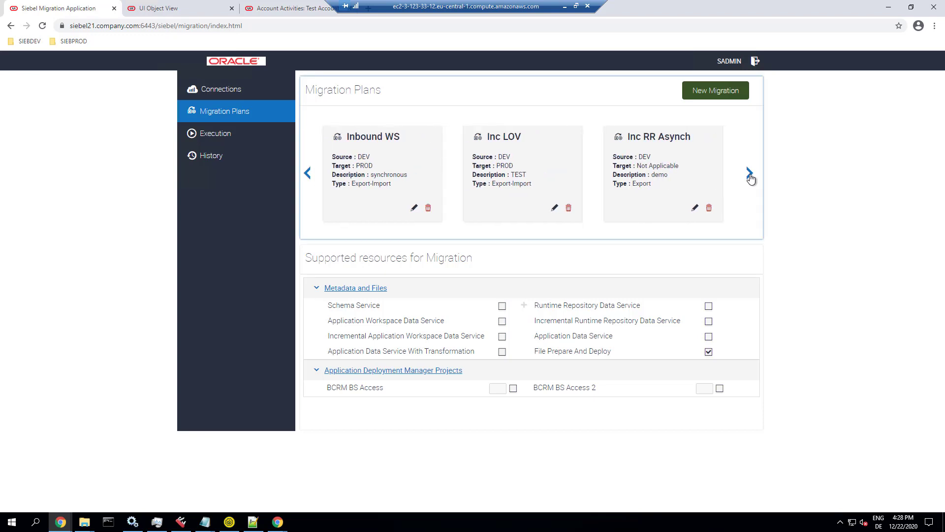
pyautogui.click(667, 183)
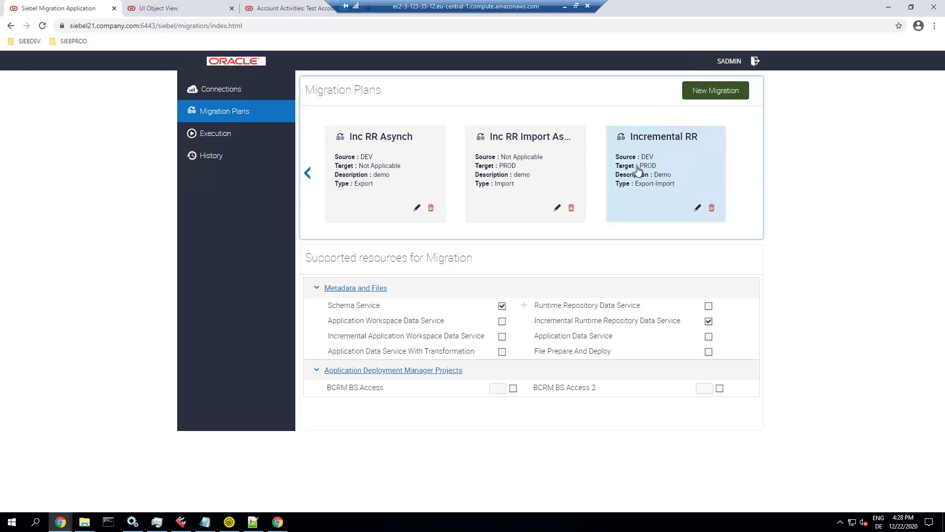
# Step: Execute Incremental RR and dismiss the alert that the target is already up to date
pyautogui.click(206, 140)
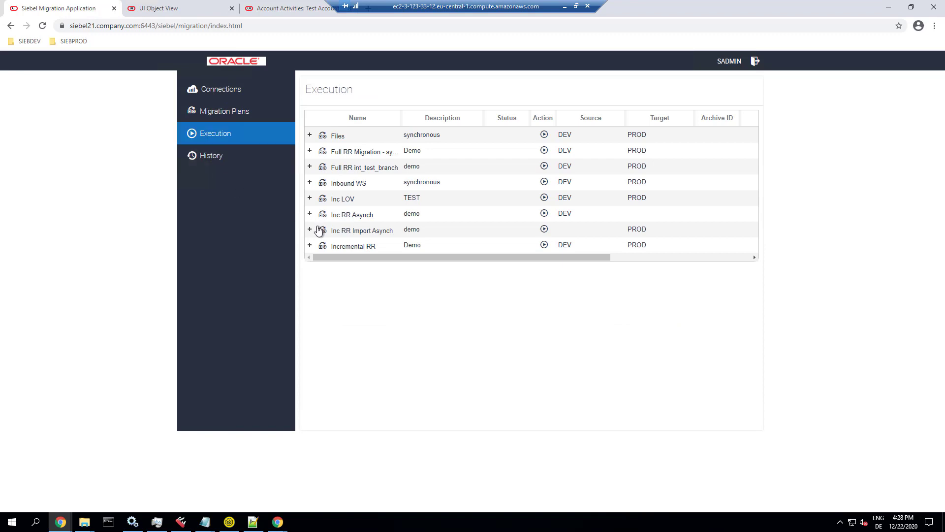
pyautogui.click(543, 244)
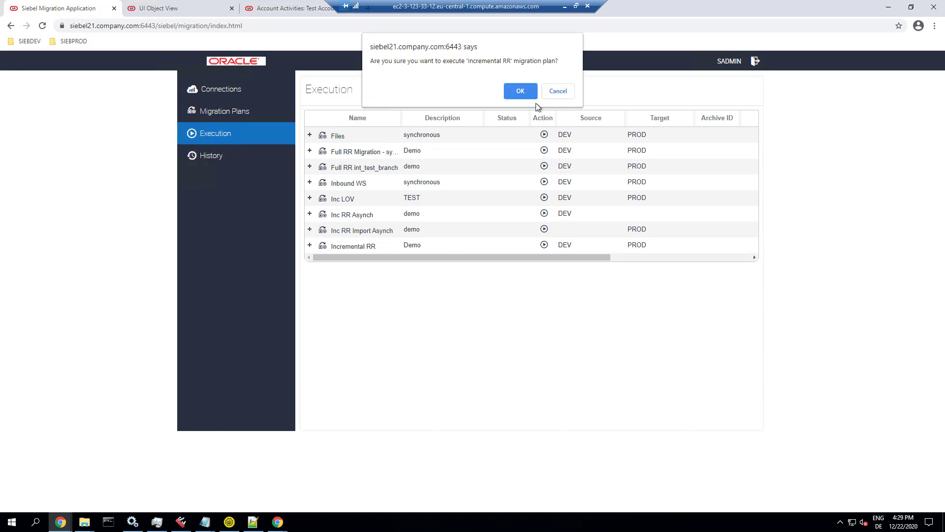
pyautogui.click(522, 94)
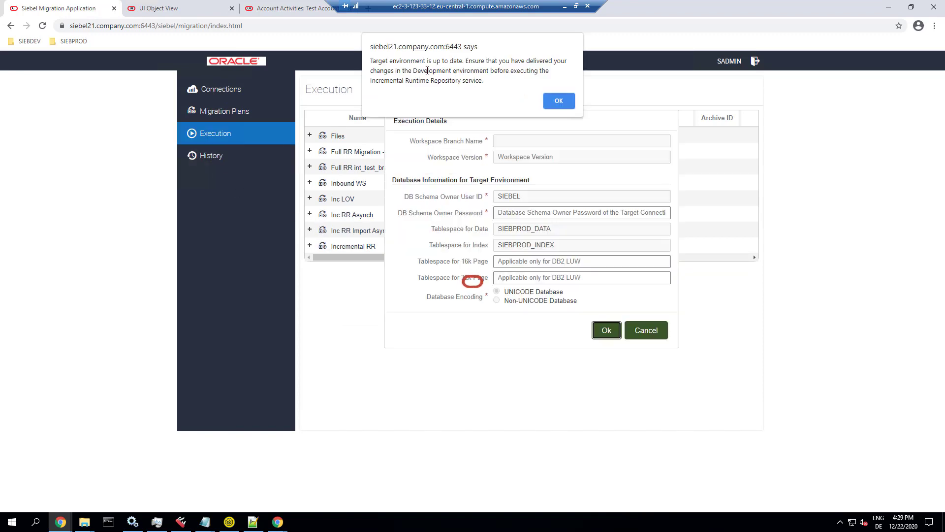
pyautogui.moveTo(392, 63); pyautogui.dragTo(488, 71)
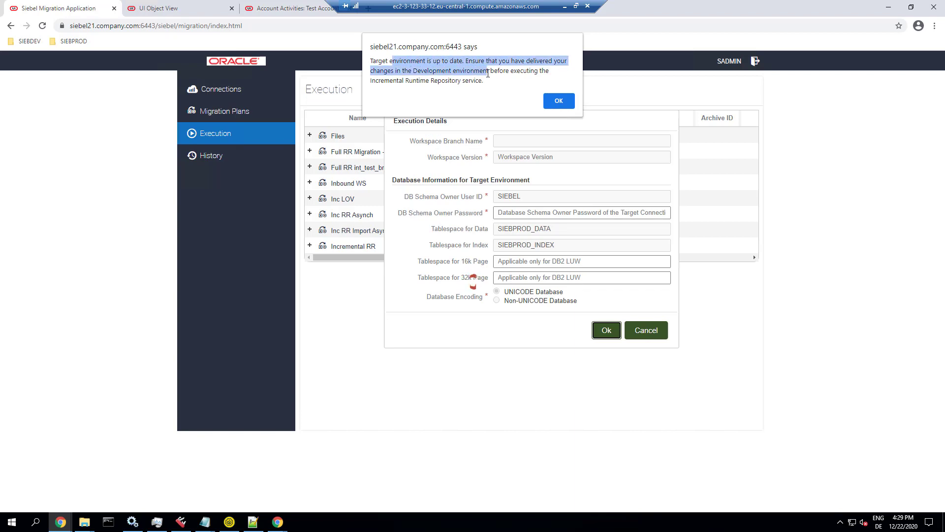
pyautogui.click(547, 102)
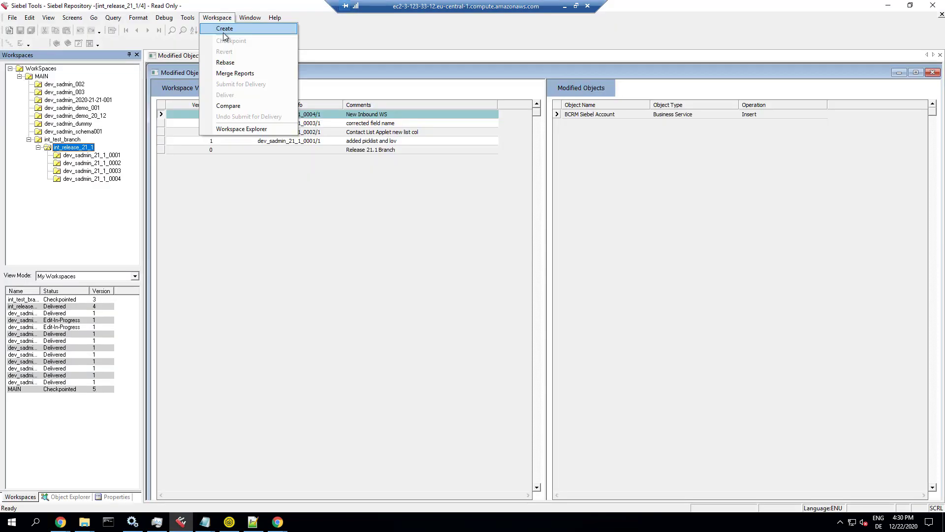
pyautogui.click(224, 30)
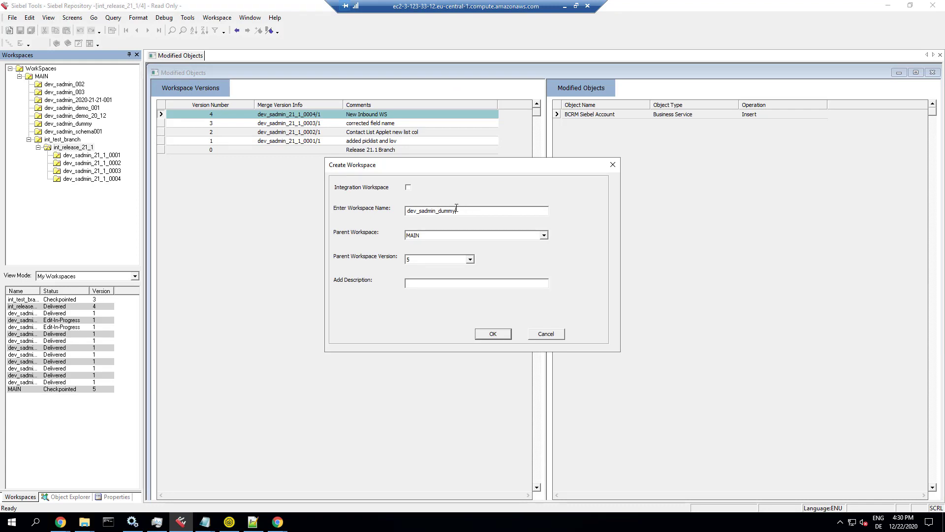
# Step: Create workspace dev_sadmin_dummy02 with parent int_test_branch and description 'dummy'
pyautogui.click(452, 235)
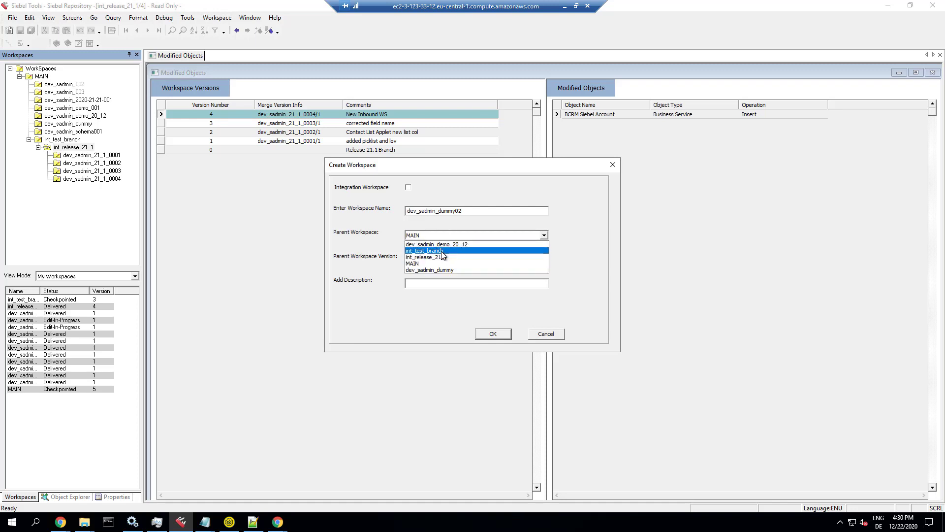
pyautogui.click(441, 251)
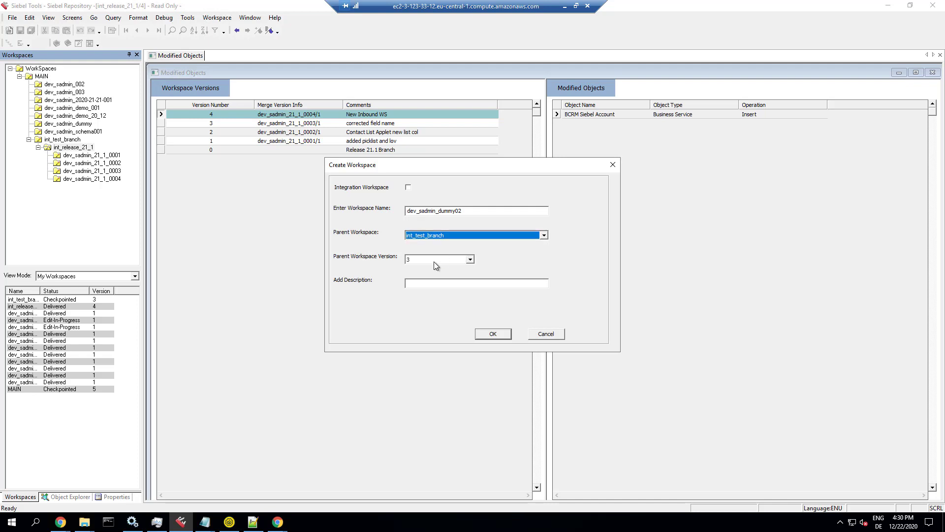
pyautogui.click(447, 286)
pyautogui.write('dummy')
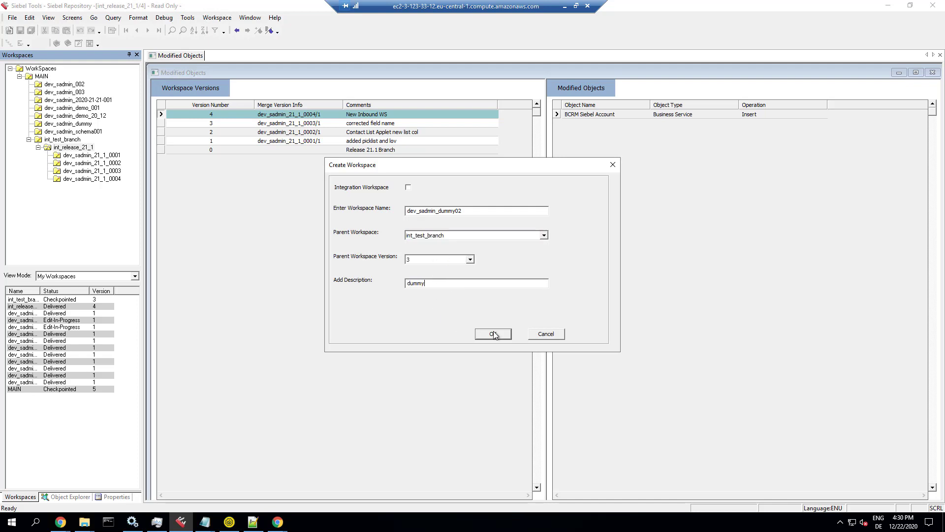
pyautogui.click(493, 335)
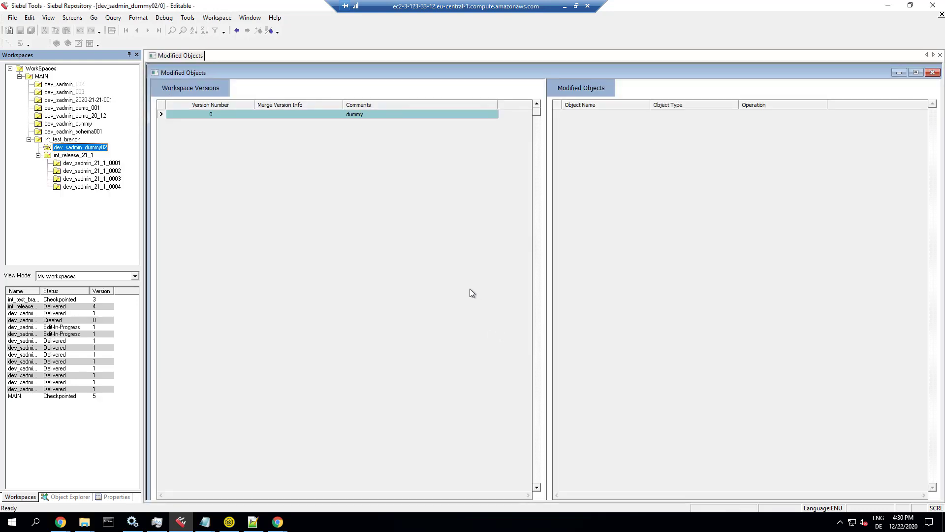
# Step: Edit business service 04-EQ1Y1's Comments to 'dummy Data Encryption and De…' and commit
pyautogui.click(77, 497)
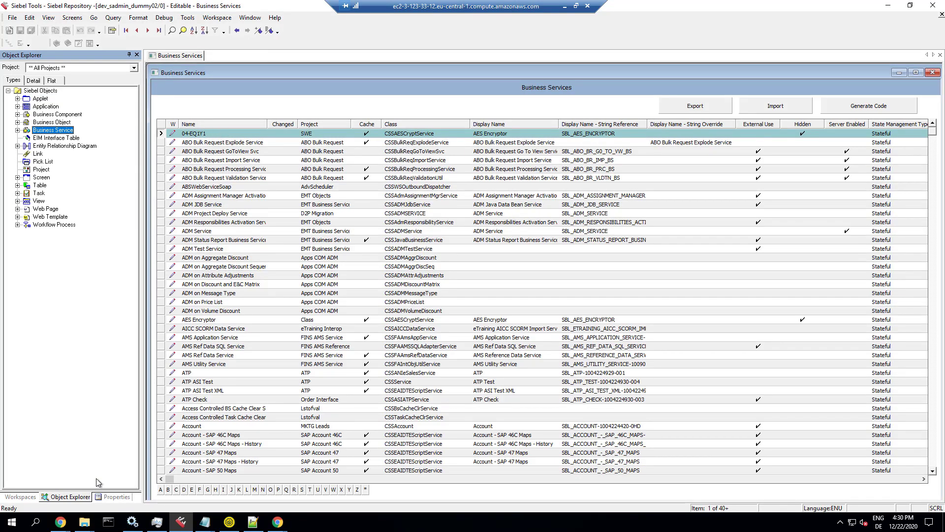
pyautogui.click(112, 497)
pyautogui.click(107, 104)
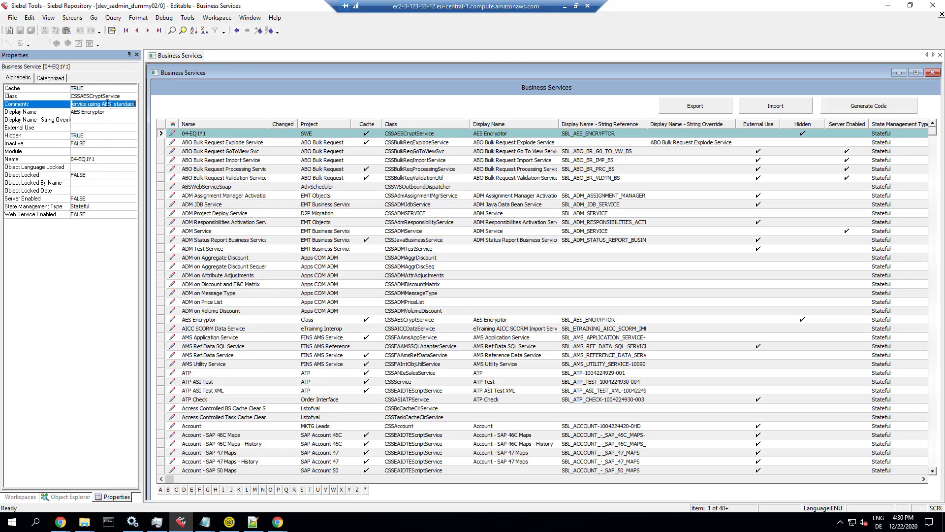
pyautogui.write('dummy Data Encryption and De')
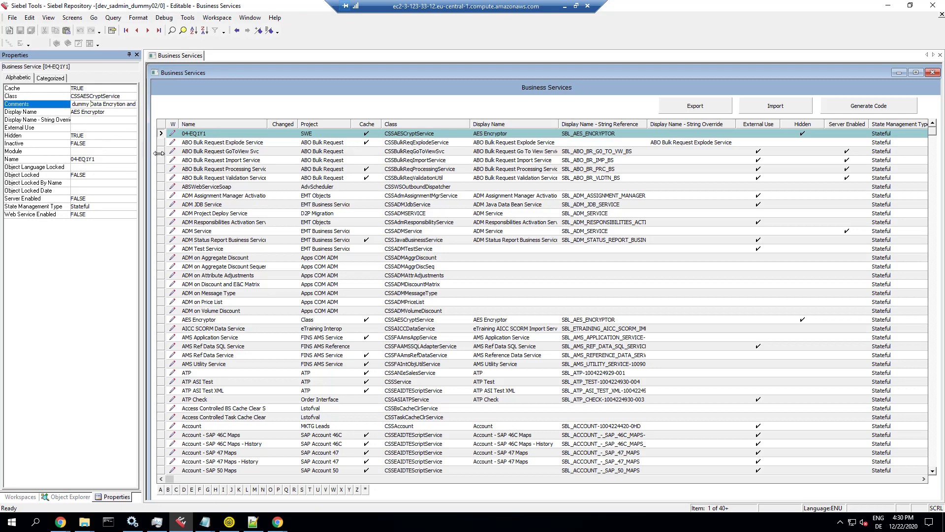
pyautogui.click(195, 142)
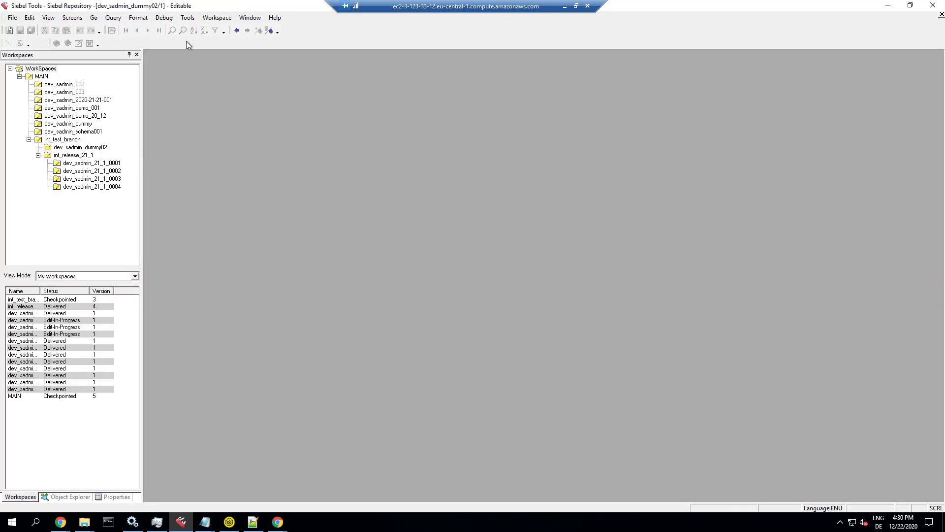
# Step: Checkpoint the workspace with the comment 'test'
pyautogui.click(217, 17)
pyautogui.click(237, 41)
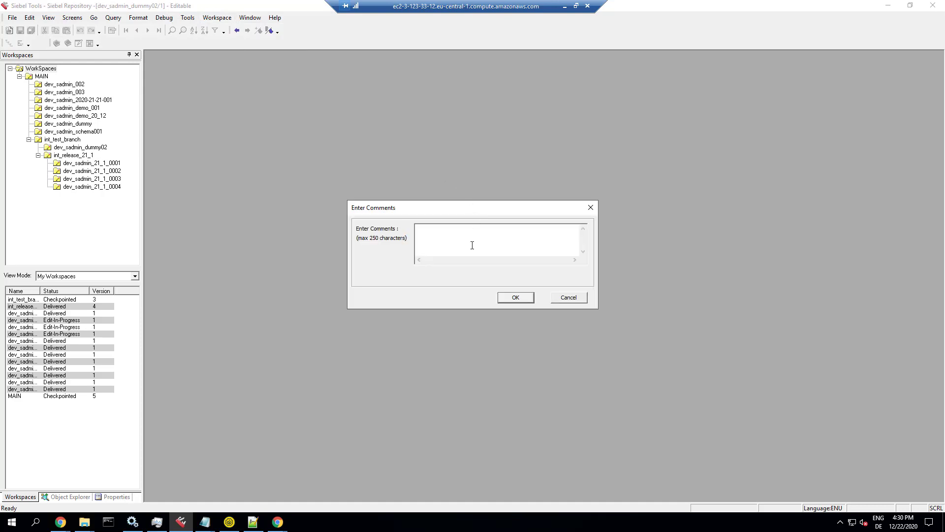
pyautogui.write('test')
pyautogui.click(514, 297)
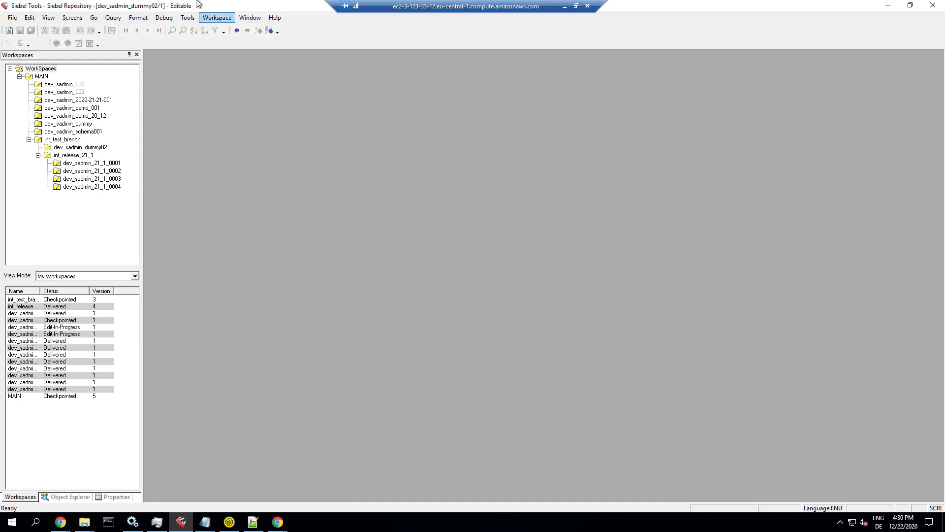
# Step: Submit dev_sadmin_dummy02 for delivery
pyautogui.click(208, 18)
pyautogui.click(239, 82)
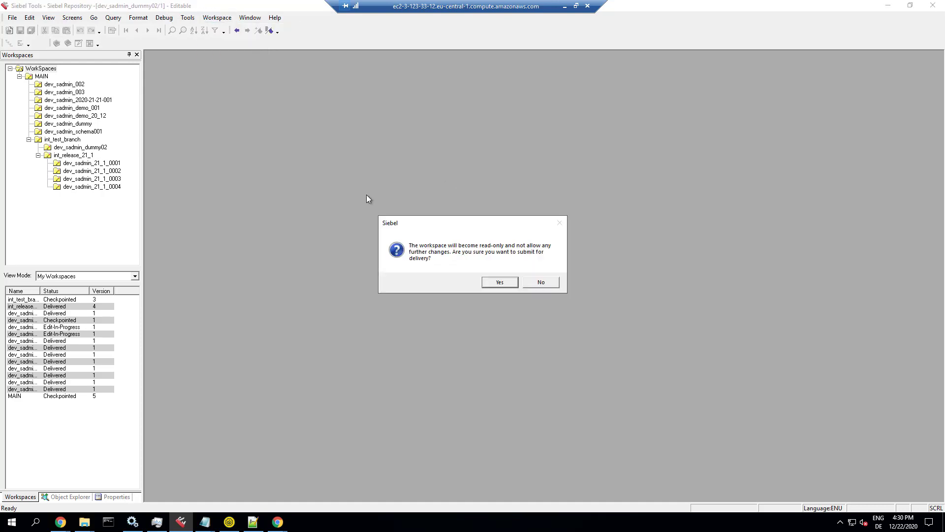
pyautogui.click(500, 282)
# Step: Deliver the workspace into int_test_branch/4 and close the completed delivery status
pyautogui.click(219, 18)
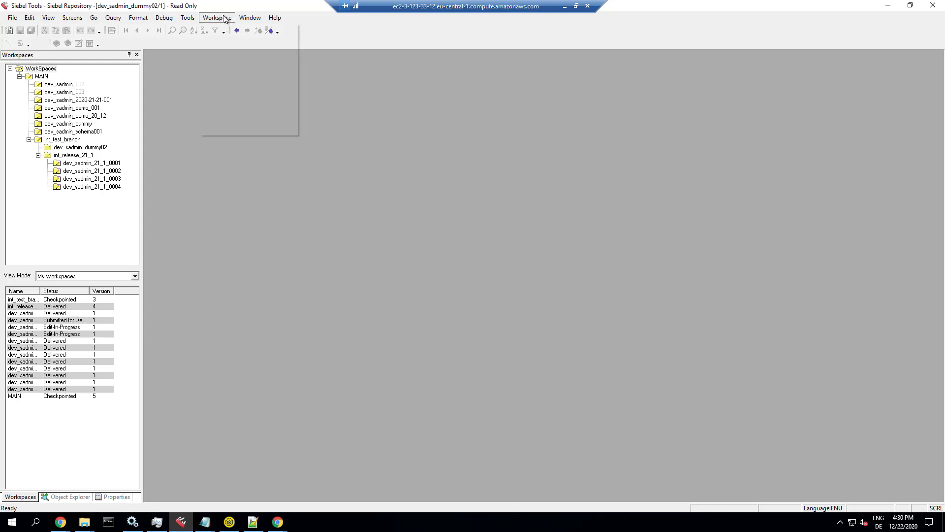
pyautogui.click(232, 97)
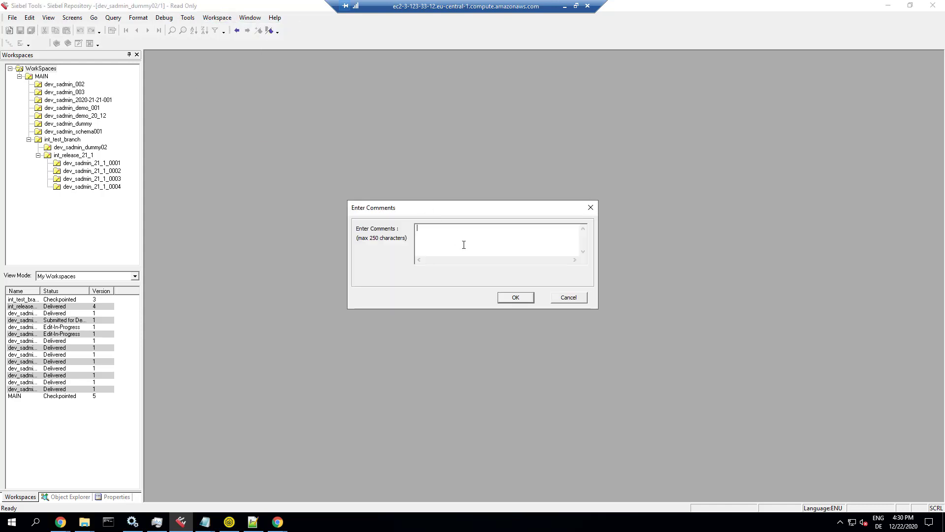
pyautogui.click(510, 297)
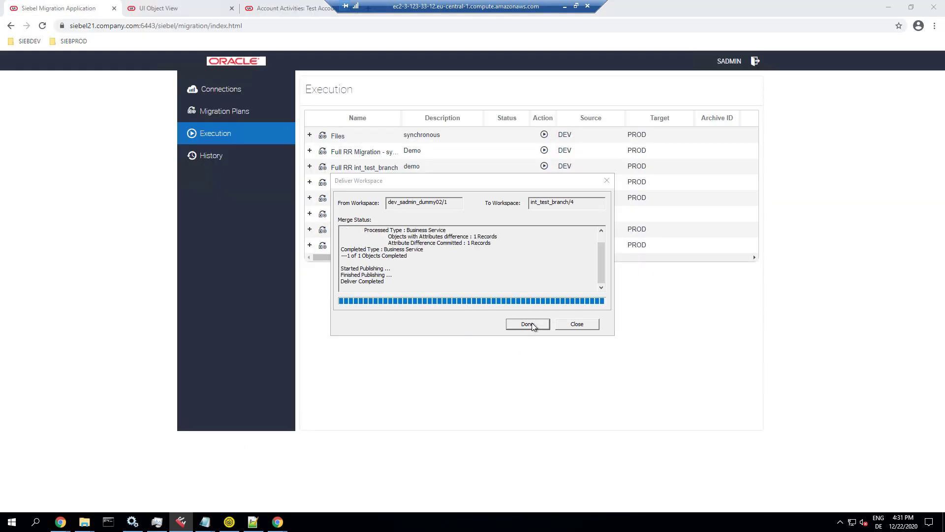
pyautogui.click(530, 325)
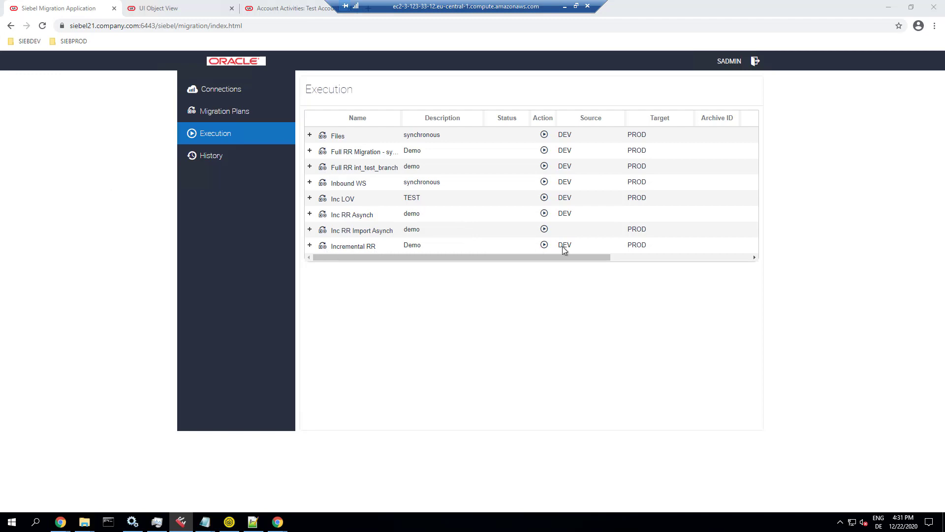
# Step: Run Incremental RR with the DB Schema Owner Password and expand its steps
pyautogui.click(544, 246)
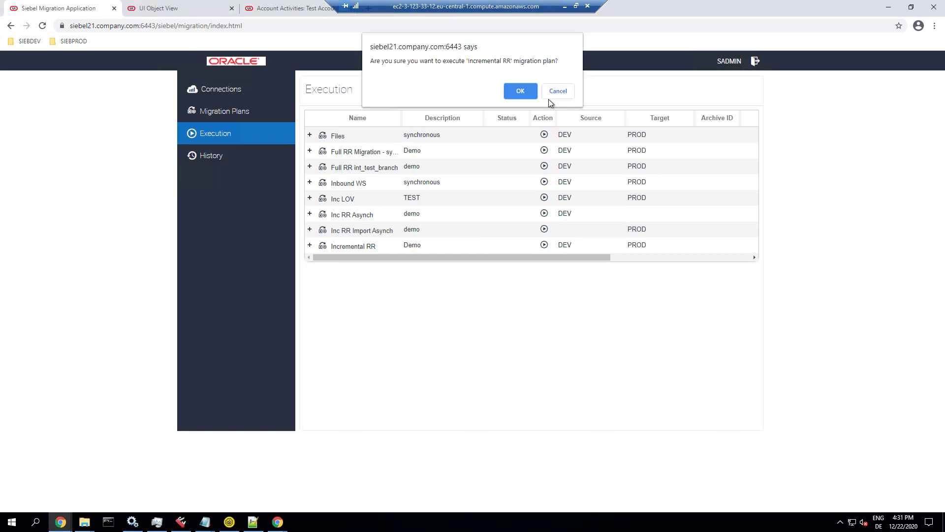
pyautogui.click(531, 91)
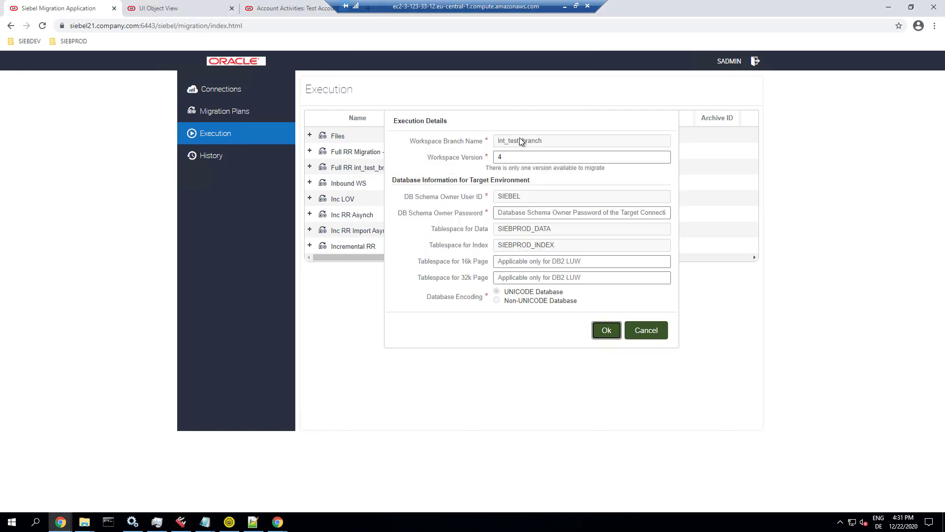
pyautogui.click(509, 214)
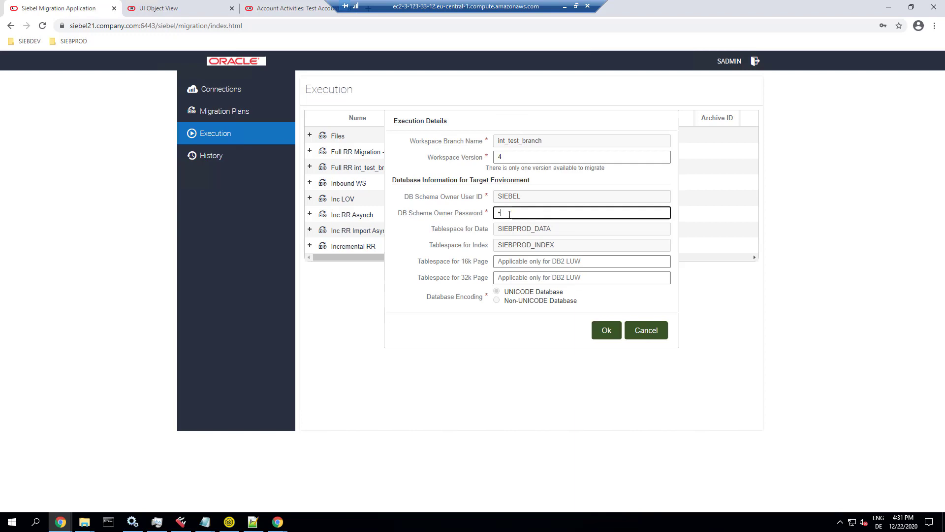
pyautogui.click(598, 331)
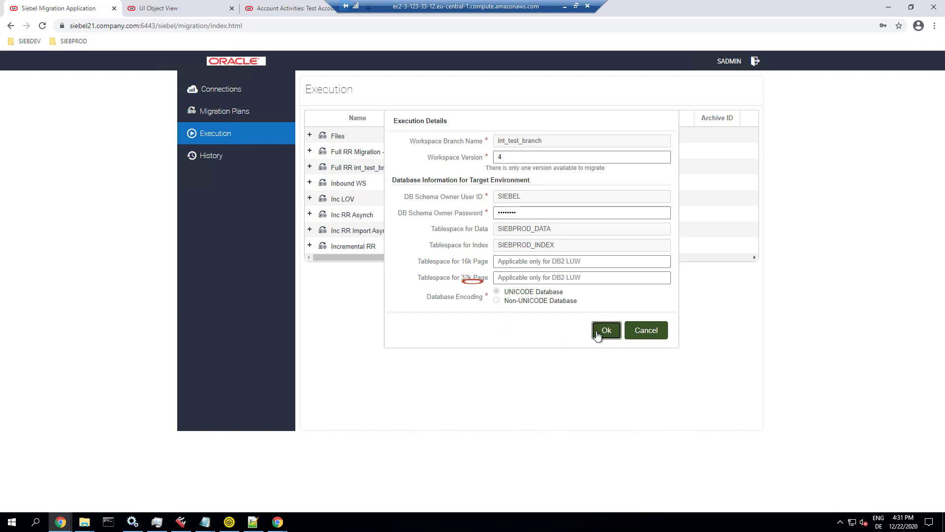
pyautogui.click(309, 245)
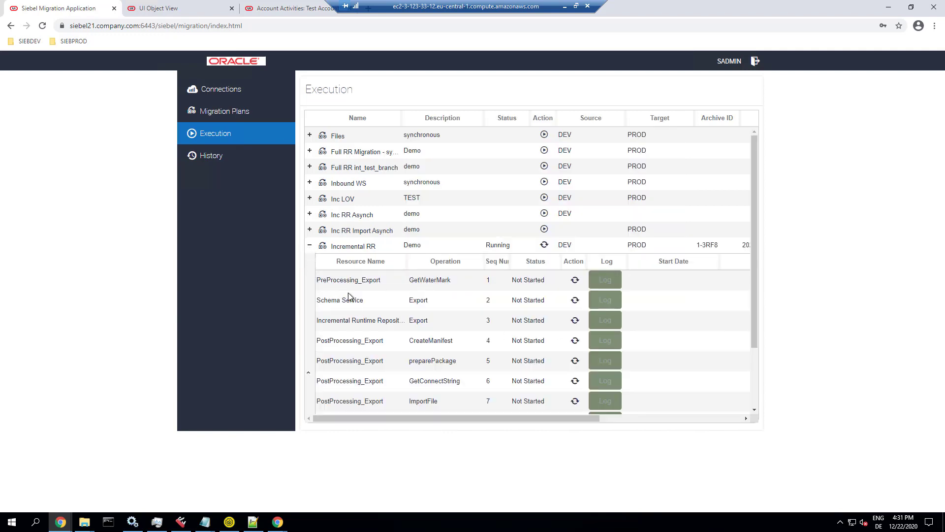
# Step: Refresh the first three steps and review the repository export log's S_UI table lines
pyautogui.click(575, 279)
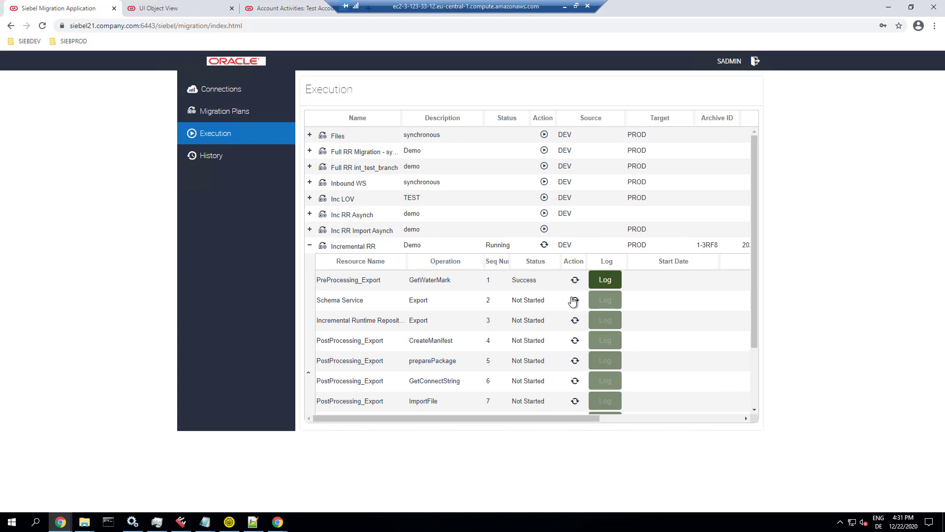
pyautogui.click(574, 300)
pyautogui.click(575, 321)
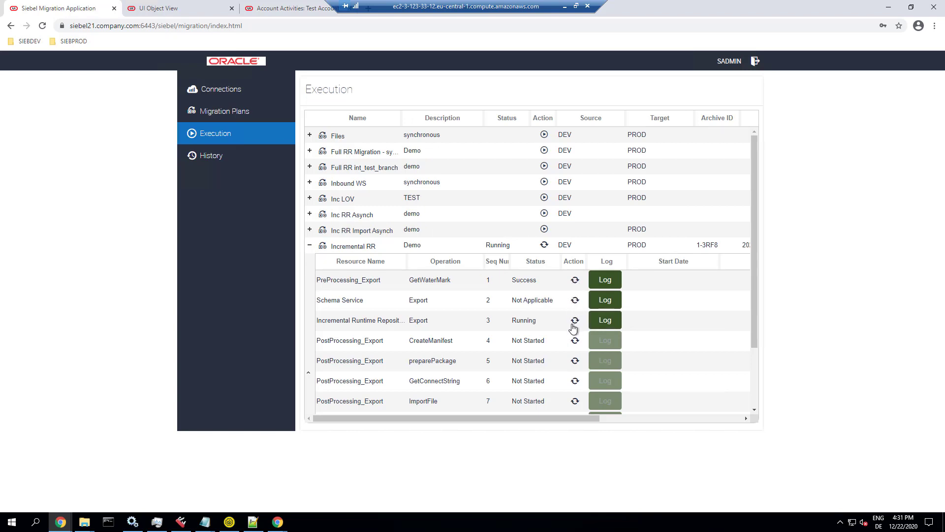
pyautogui.click(604, 327)
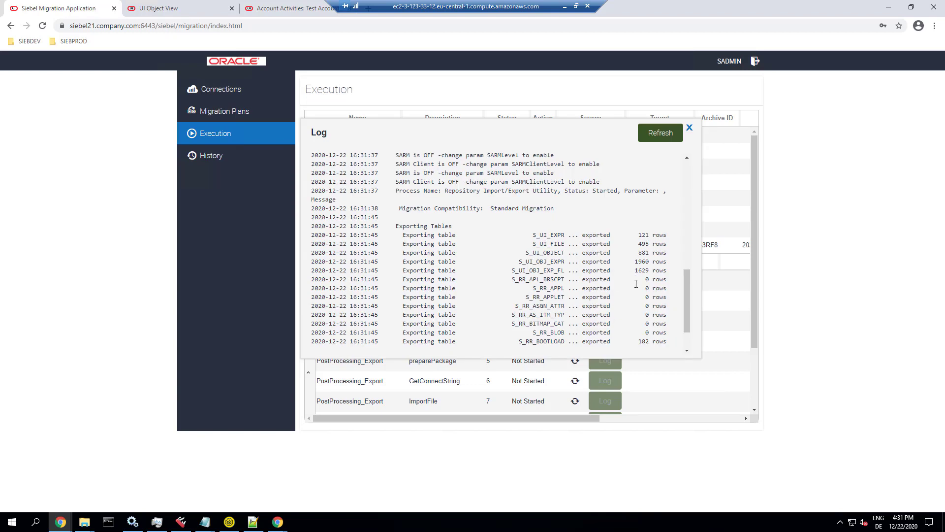
pyautogui.moveTo(533, 235); pyautogui.dragTo(672, 267)
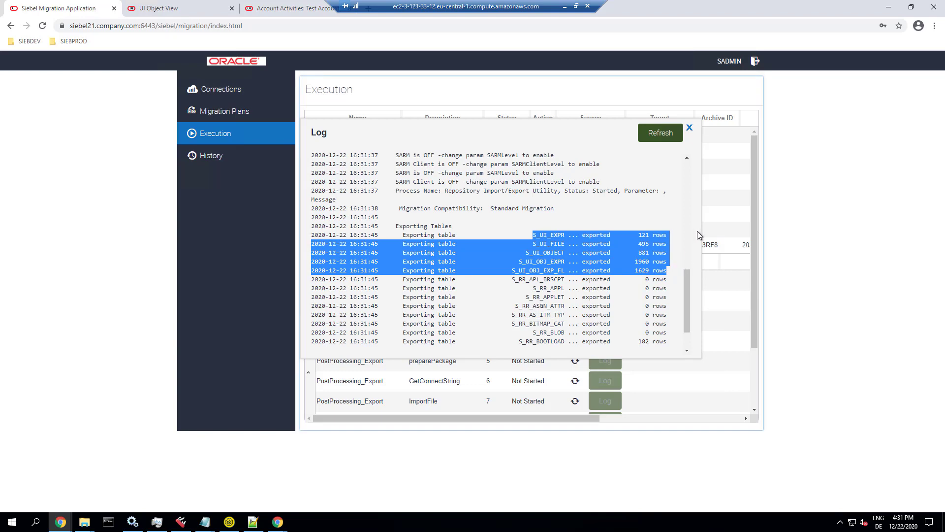
pyautogui.click(668, 143)
pyautogui.press('Escape')
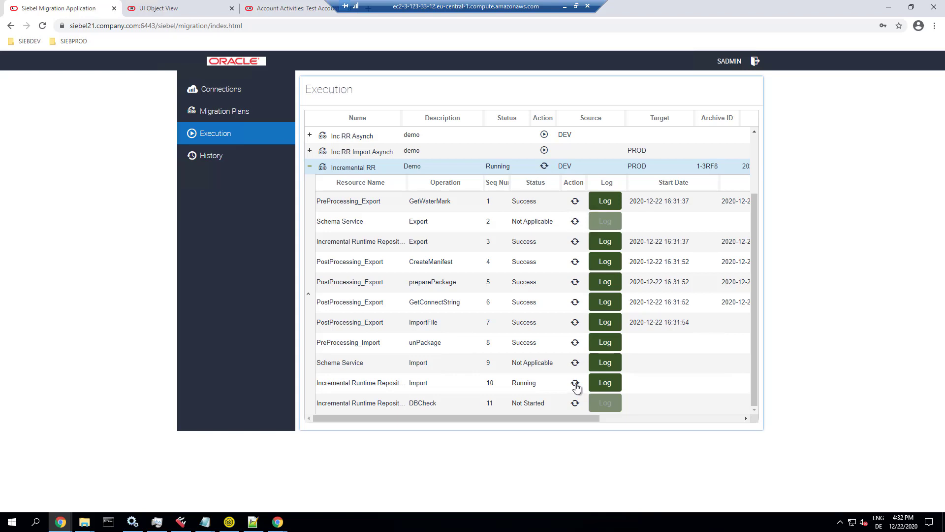
# Step: Review the import log's deleted and imported UI table lines, then open History
pyautogui.click(605, 383)
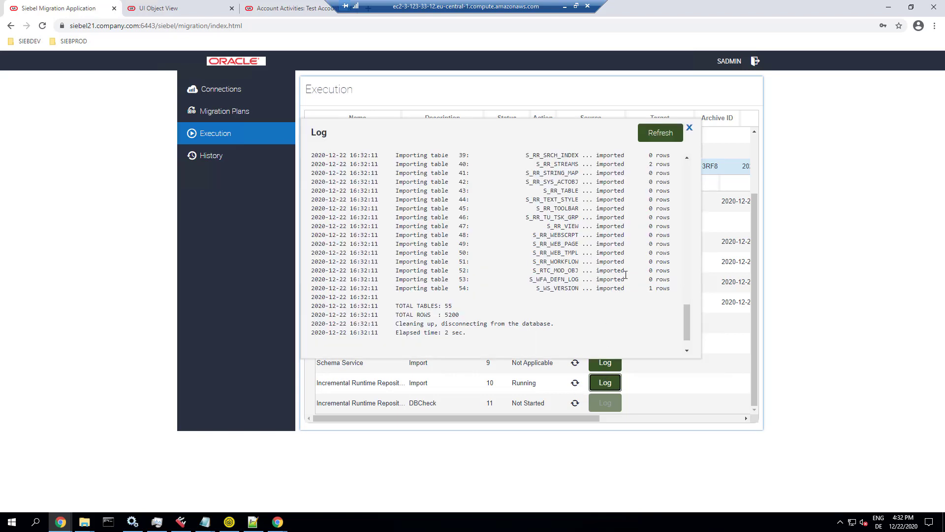
pyautogui.scroll(10, 627, 261)
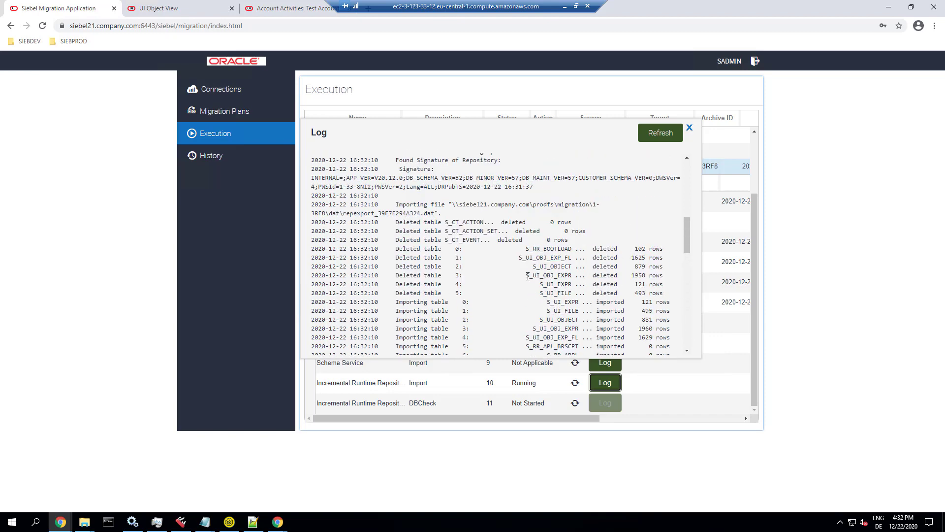
pyautogui.scroll(-1, 533, 251)
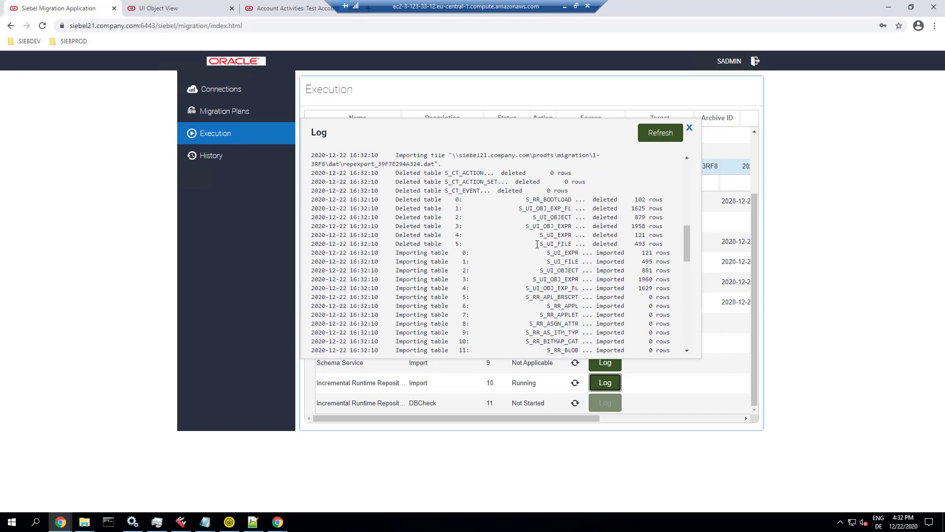
pyautogui.moveTo(527, 228); pyautogui.dragTo(688, 246)
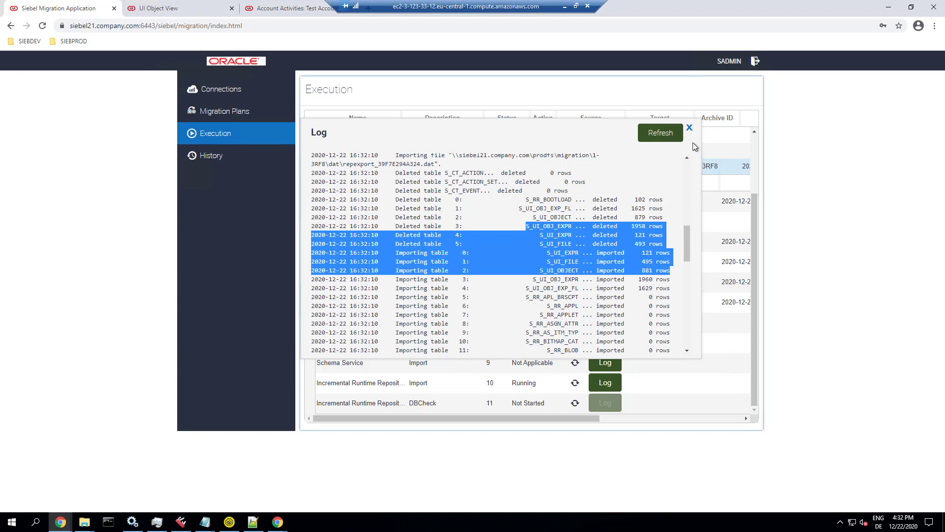
pyautogui.click(652, 204)
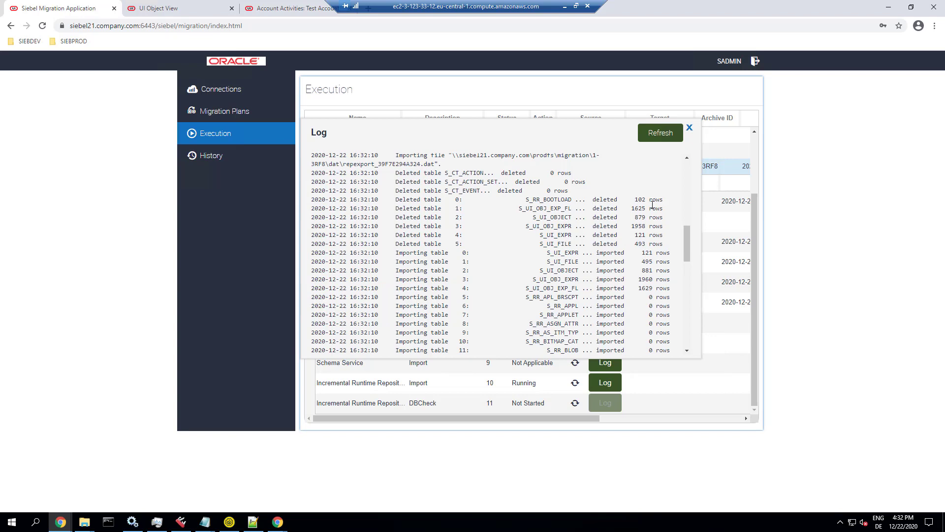
pyautogui.click(680, 132)
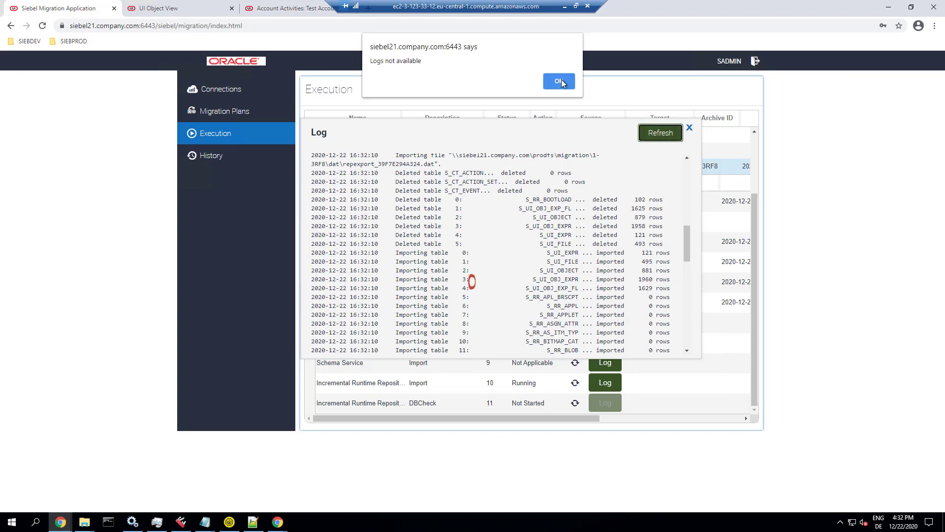
pyautogui.click(559, 81)
pyautogui.click(214, 158)
# Step: Log out of the phone client, log back in with the saved administrator login, and open Test Account's Activities
pyautogui.moveTo(61, 522)
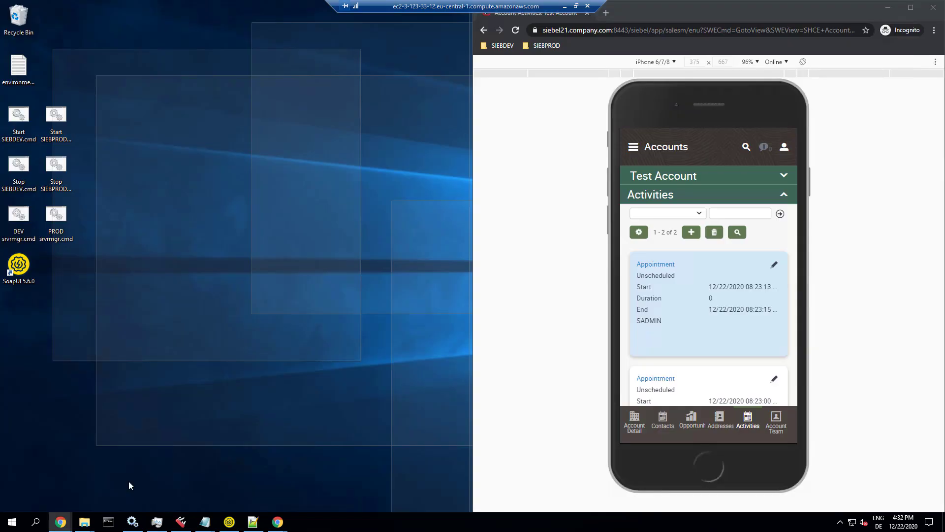
pyautogui.click(131, 475)
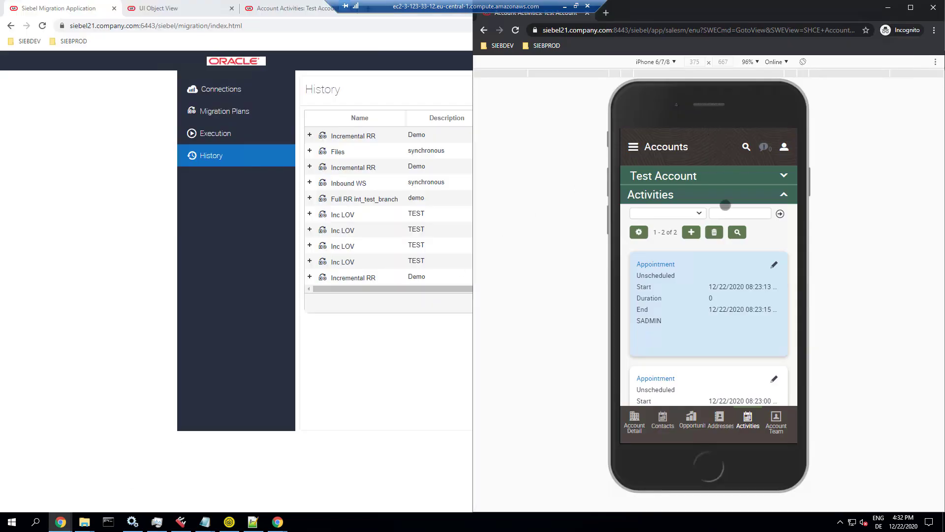
pyautogui.click(786, 147)
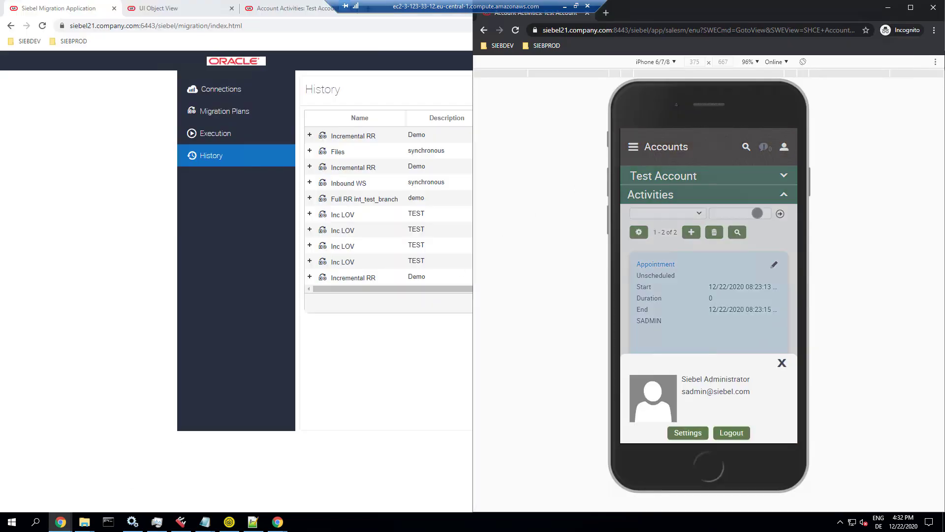
pyautogui.click(727, 432)
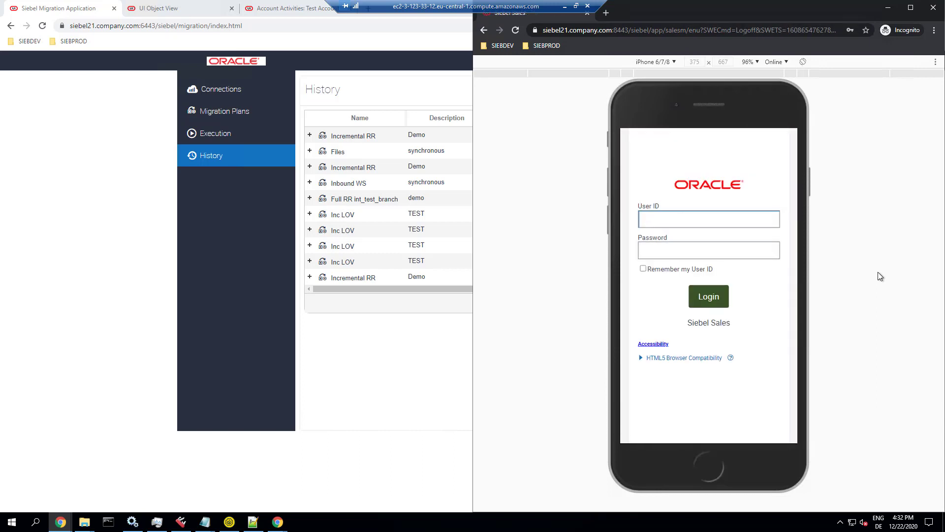
pyautogui.click(686, 220)
pyautogui.click(686, 244)
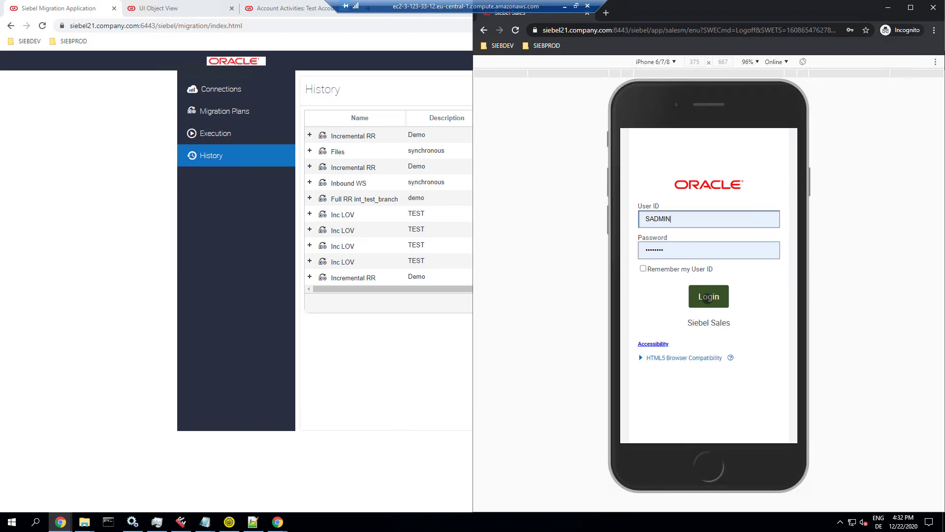
pyautogui.click(707, 298)
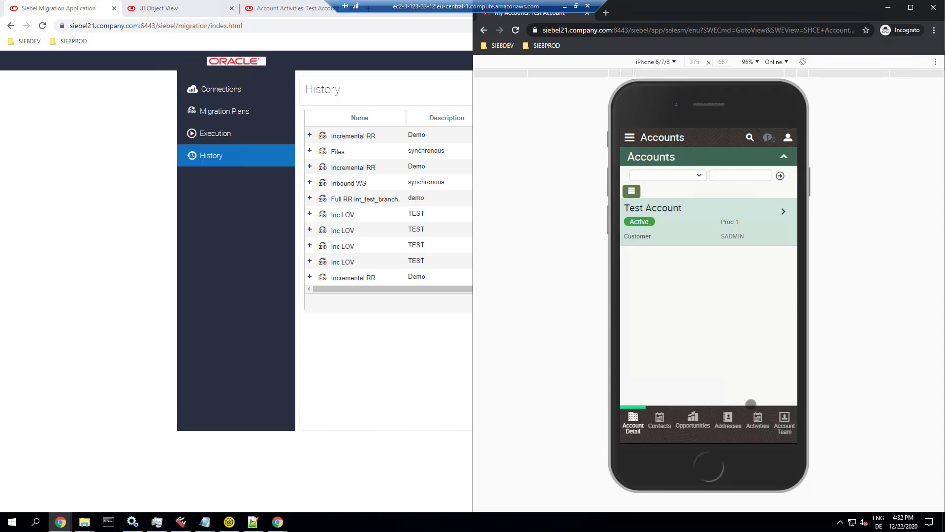
pyautogui.click(757, 419)
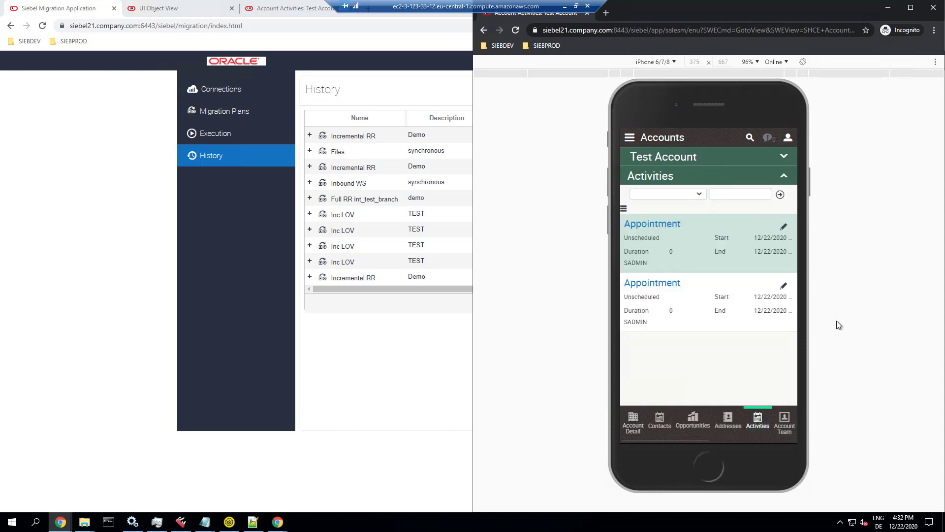